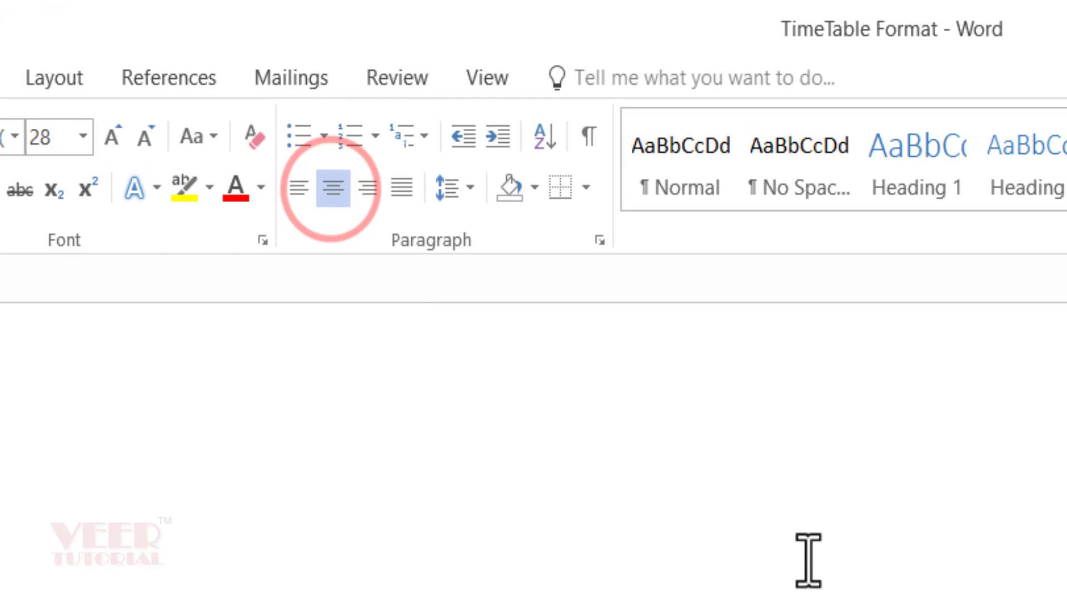
# Enter the title TIME TABLE FORMAT and insert a 9x8 table on the line below it
pyautogui.write('TIME TABLE FORMAT')
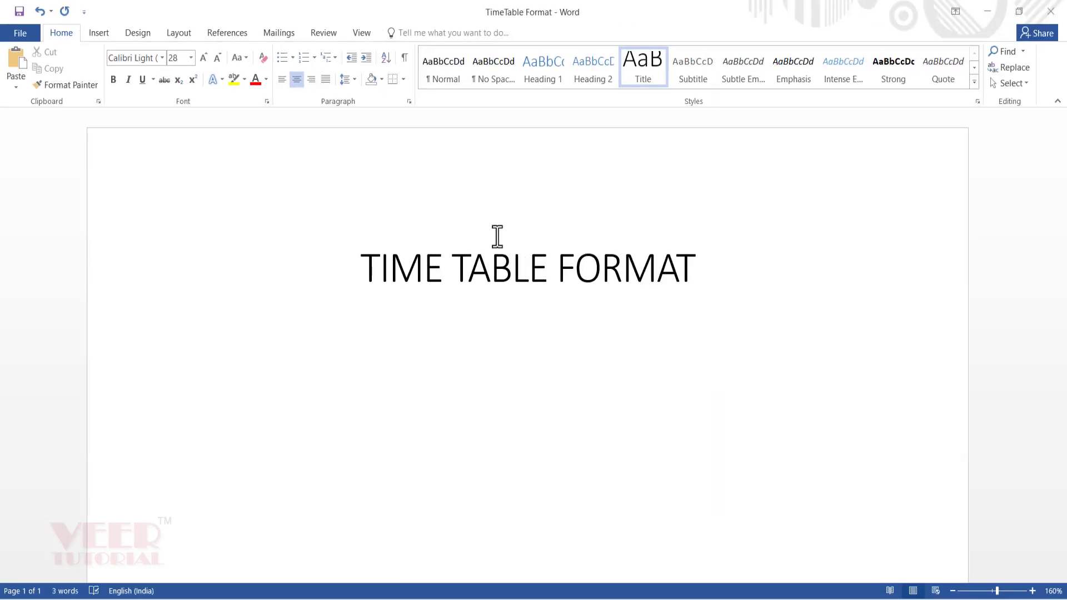
pyautogui.press('Return')
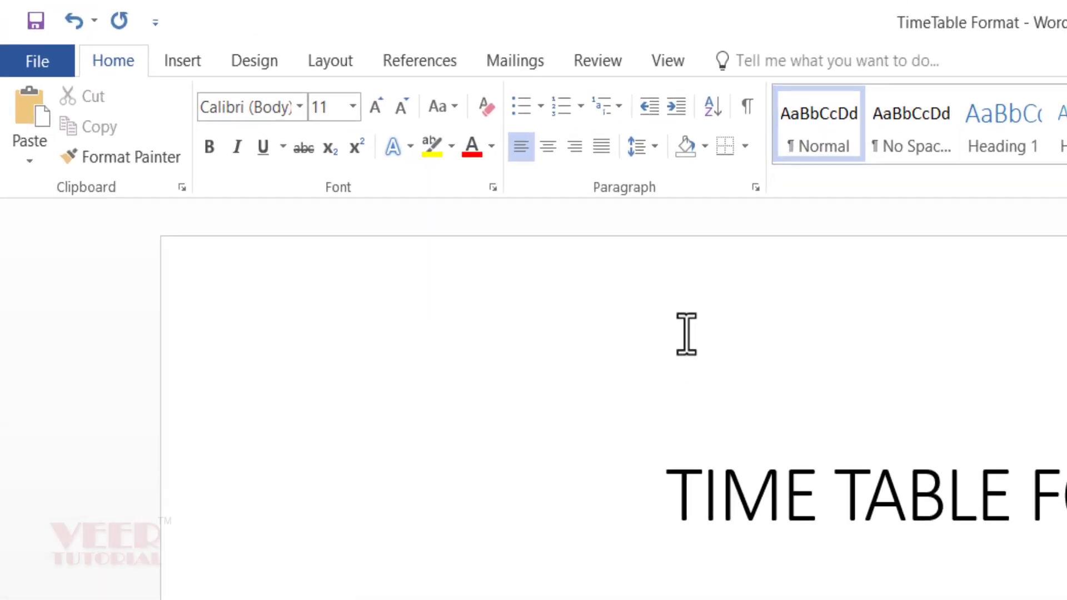
pyautogui.click(205, 71)
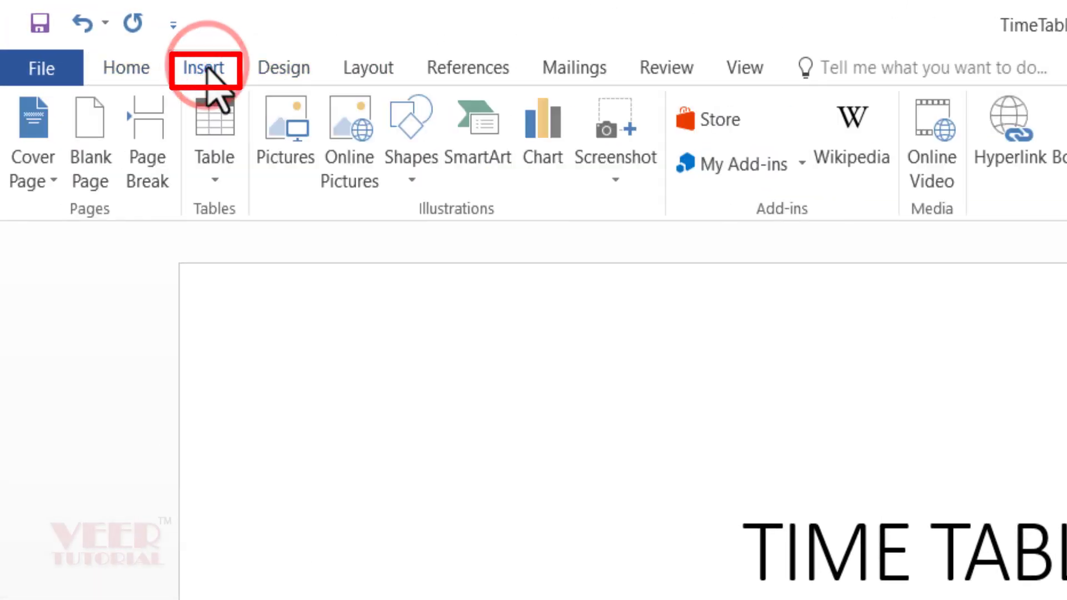
pyautogui.click(215, 186)
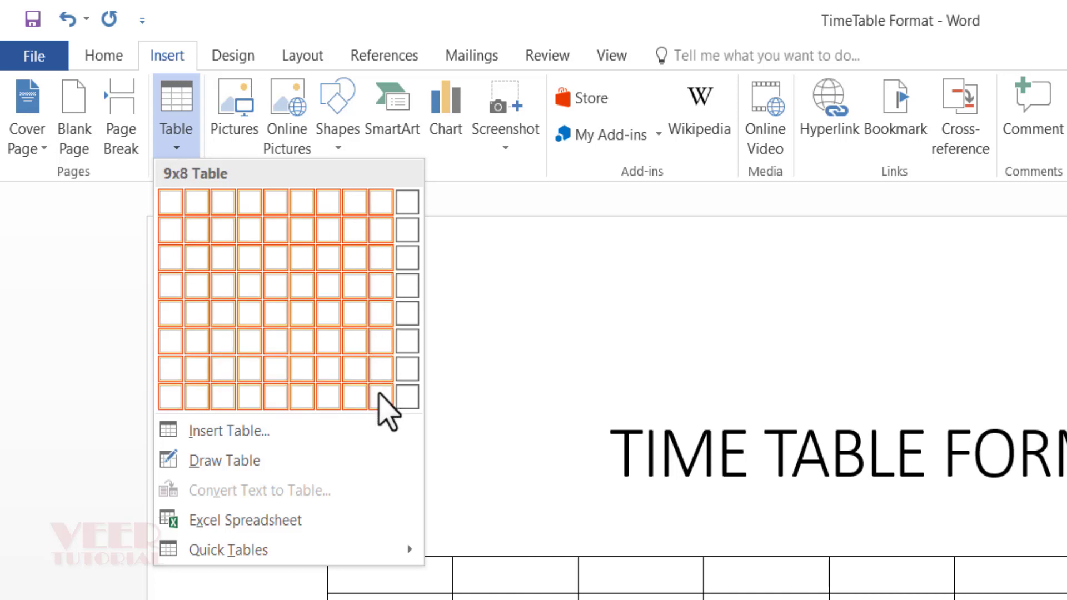
pyautogui.click(379, 395)
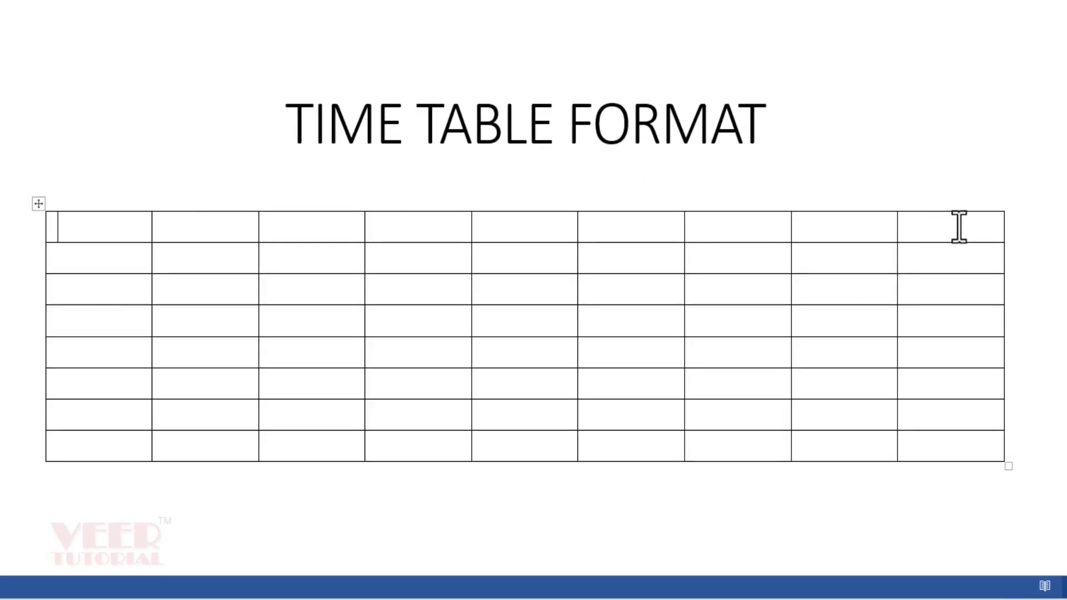
# Merge all nine cells of the table's first row into one cell
pyautogui.click(93, 225)
pyautogui.moveTo(93, 225); pyautogui.dragTo(541, 237)
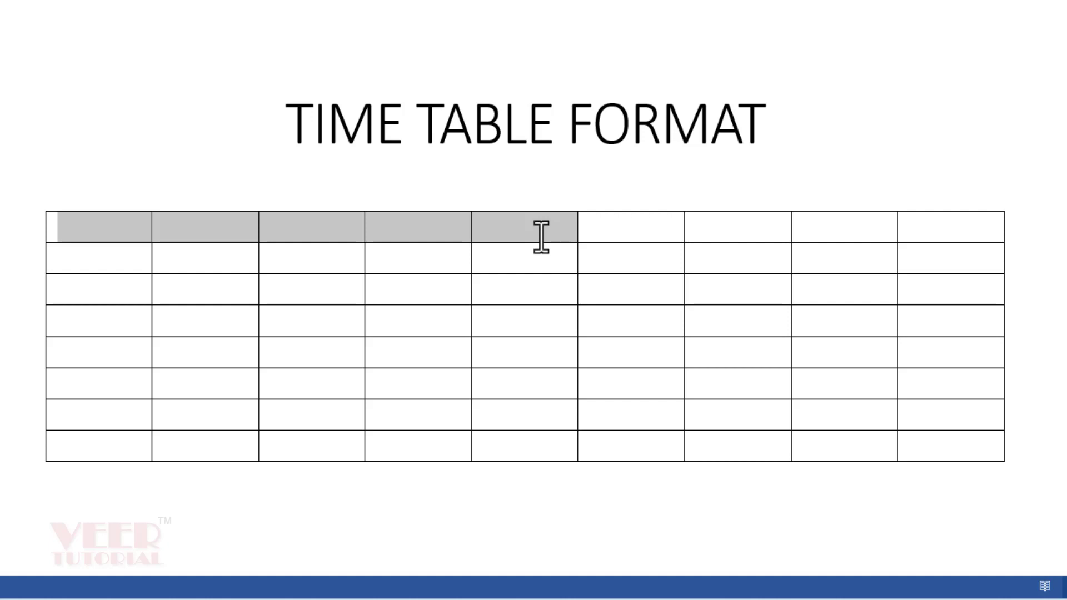
pyautogui.moveTo(542, 237); pyautogui.dragTo(917, 237)
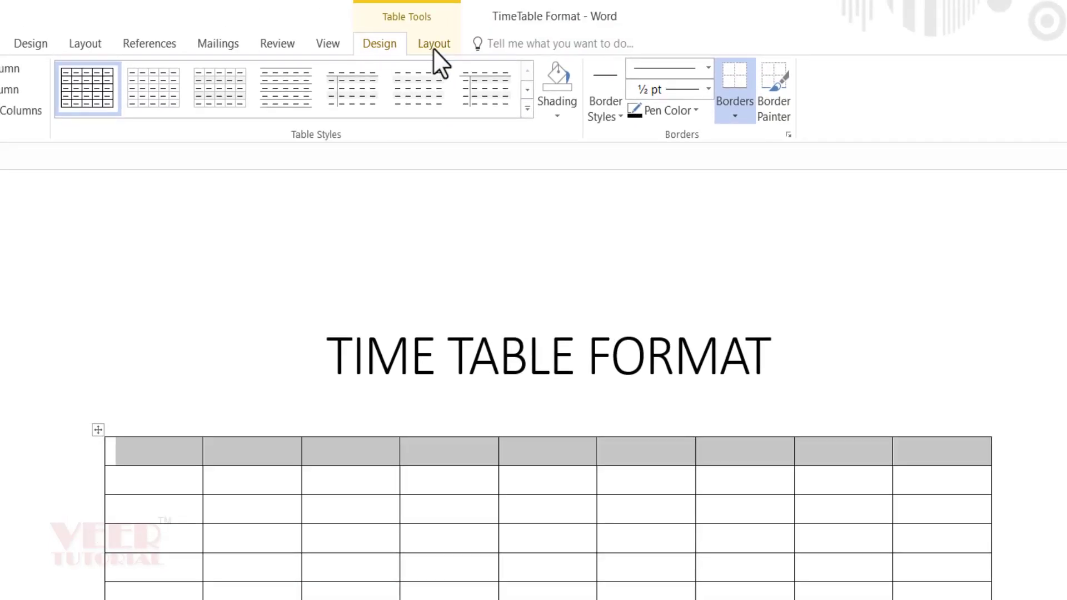
pyautogui.click(432, 48)
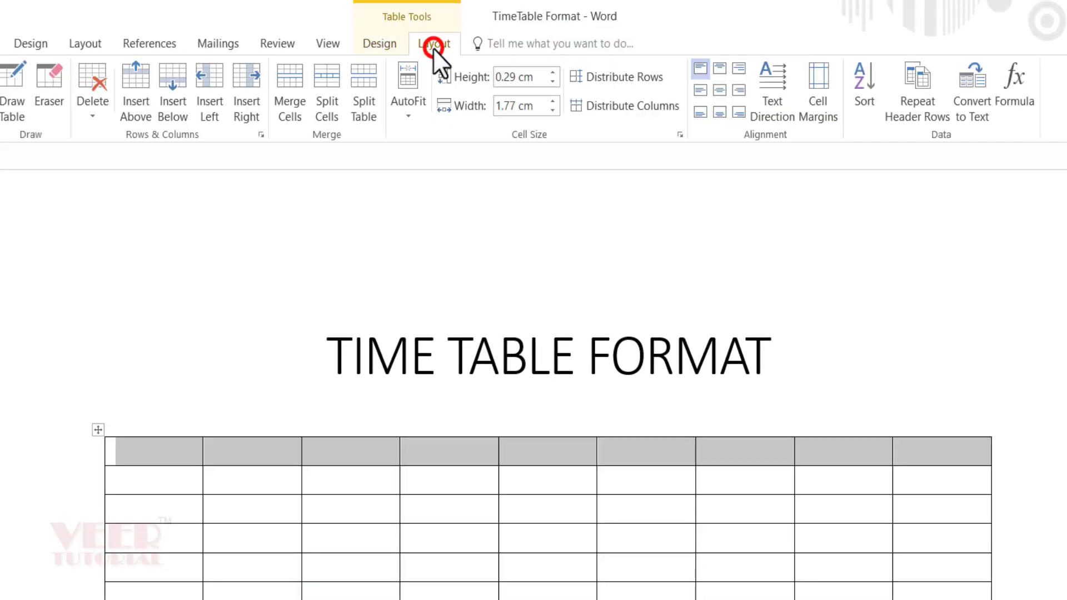
pyautogui.click(302, 87)
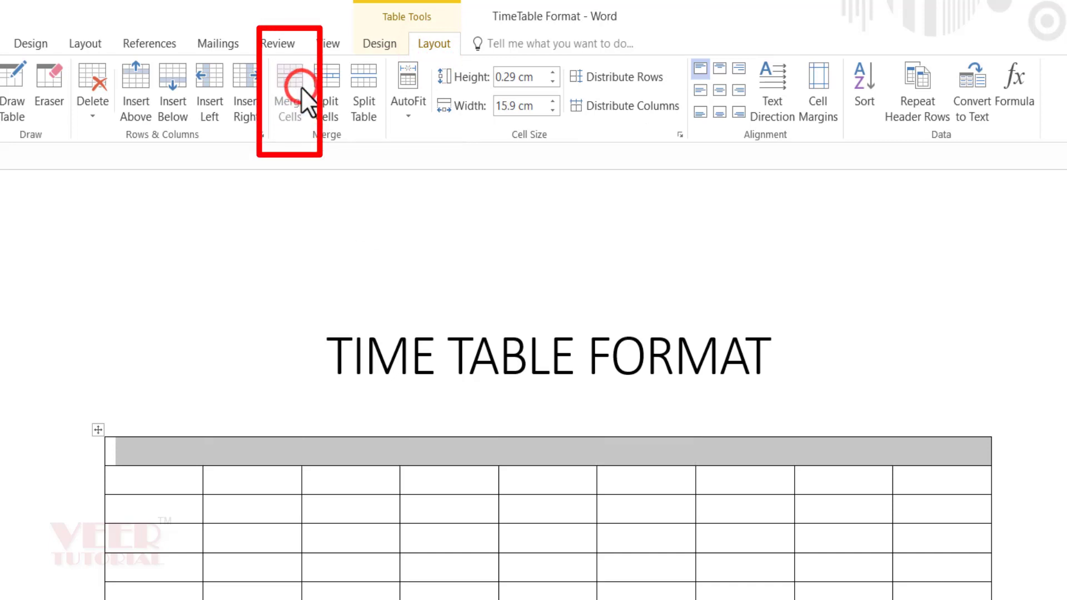
# Center the merged first row and enter the heading TIME TABLE in it
pyautogui.click(117, 69)
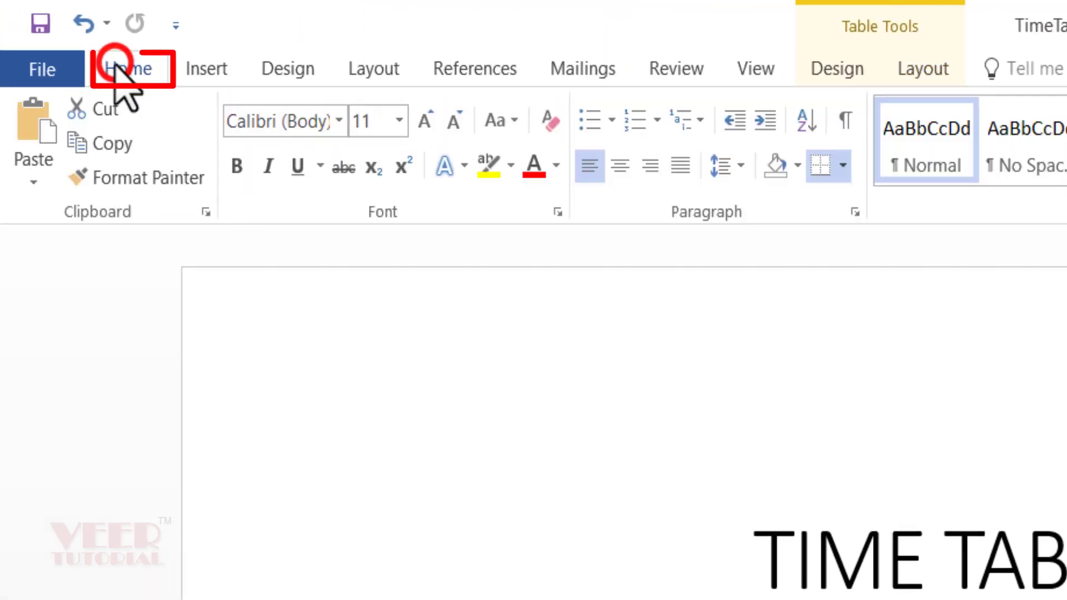
pyautogui.click(618, 166)
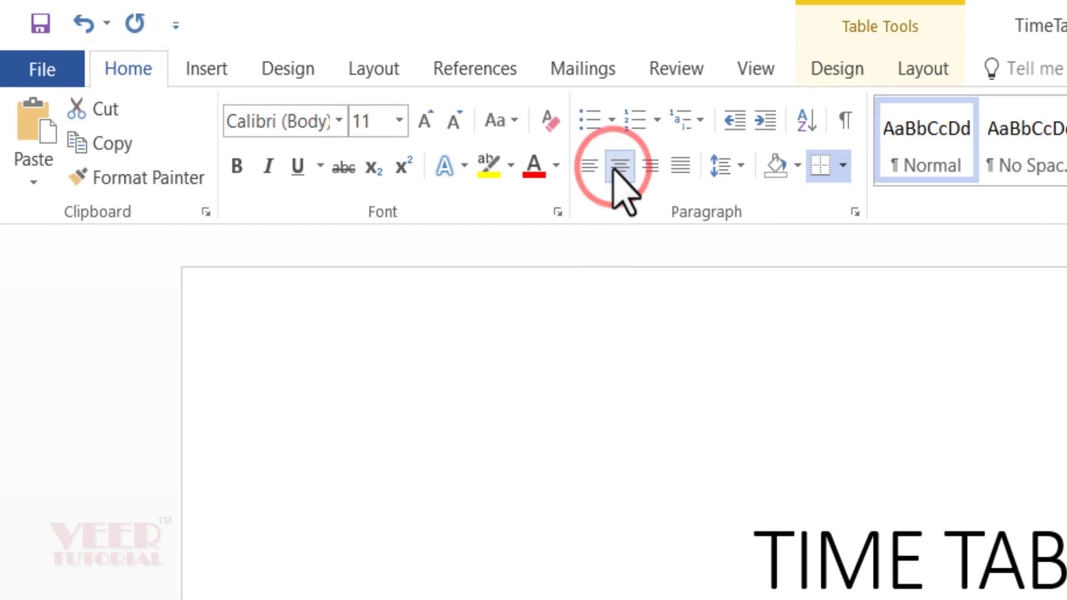
pyautogui.click(468, 305)
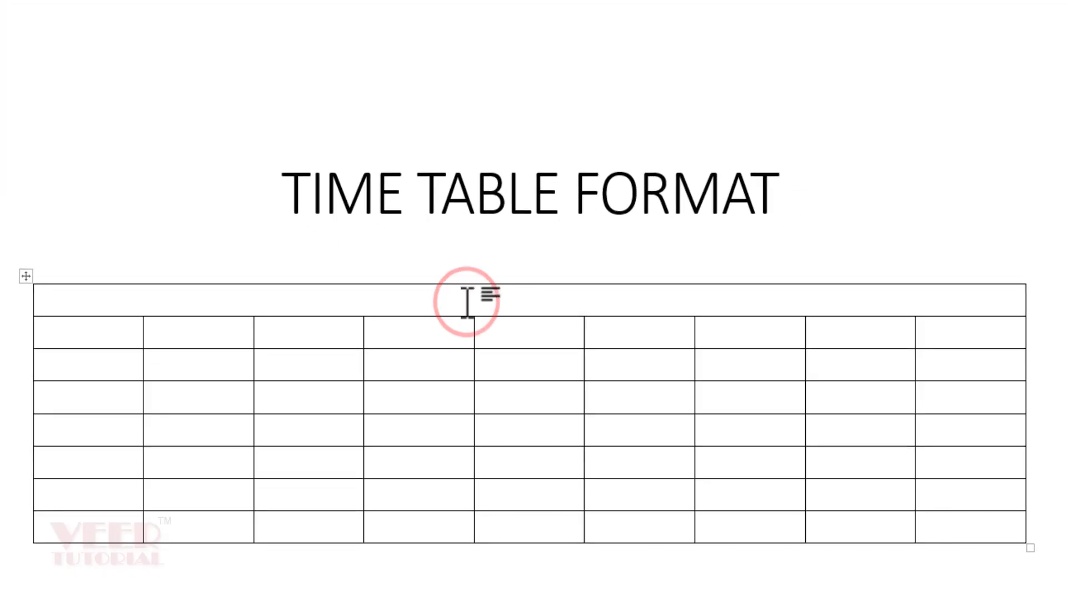
pyautogui.write('TIME TABLE')
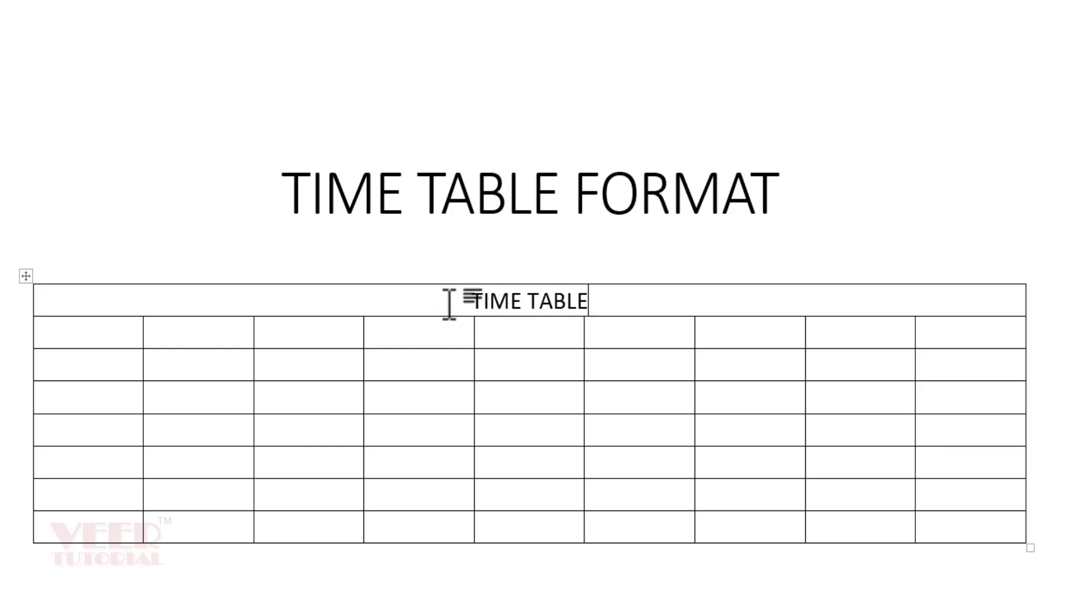
# Merge all nine cells of the table's second row into one cell
pyautogui.moveTo(56, 332); pyautogui.dragTo(926, 341)
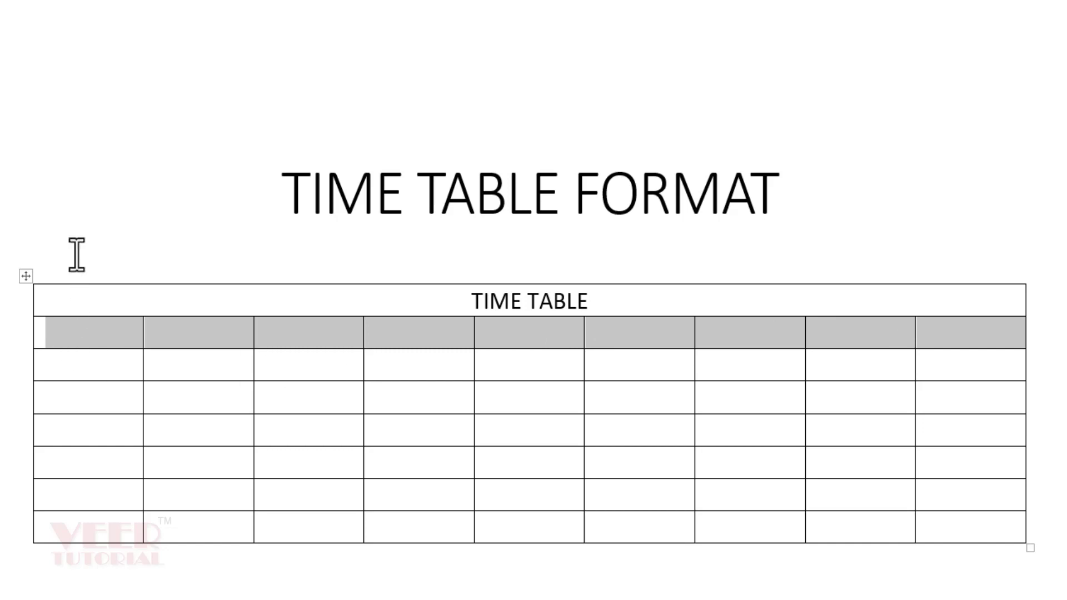
pyautogui.click(877, 62)
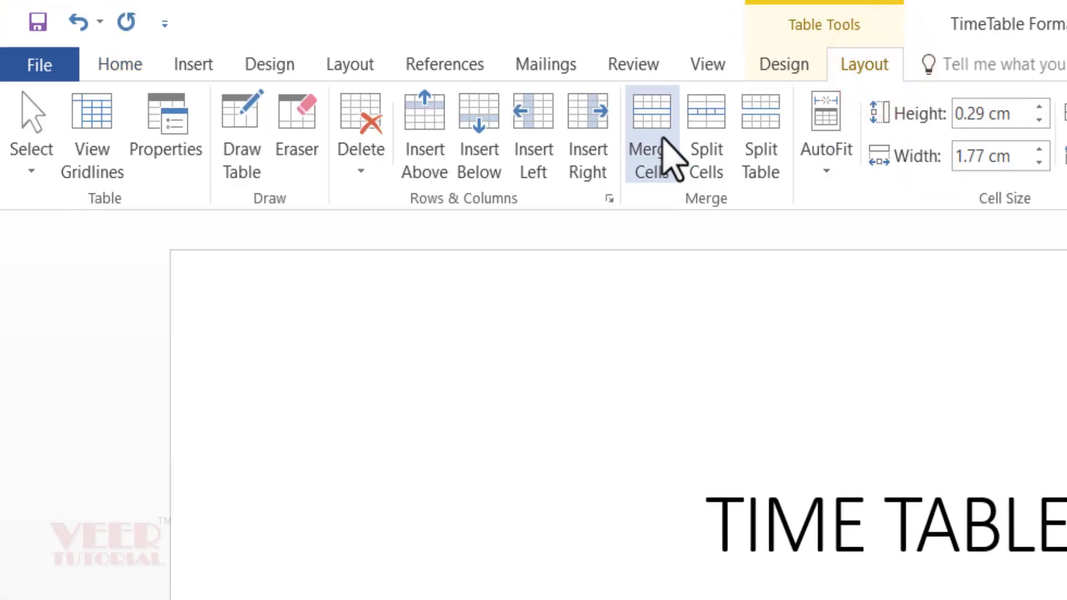
pyautogui.click(661, 136)
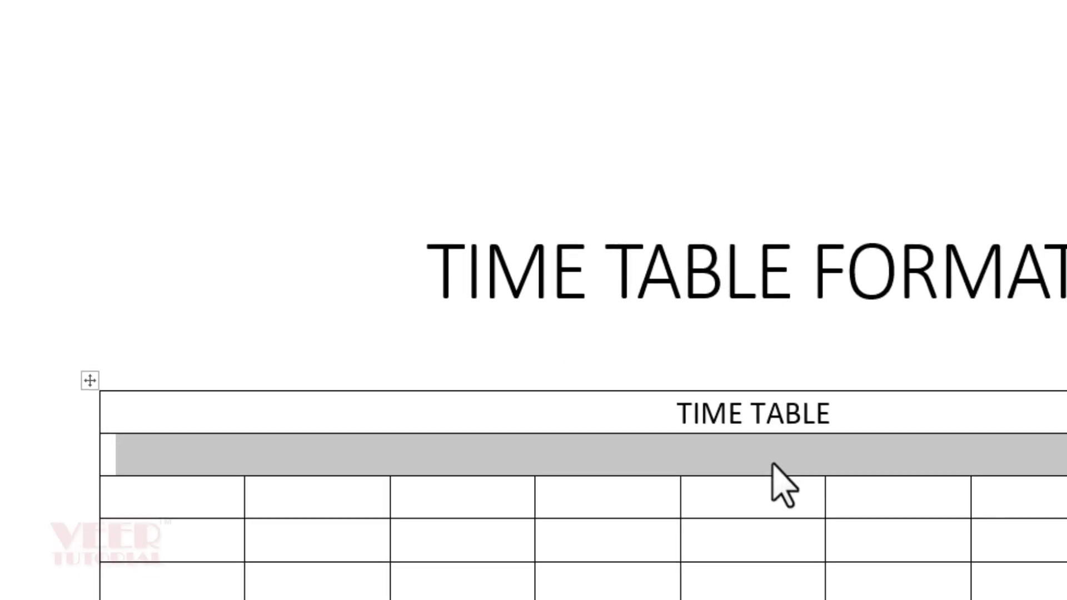
# Center the merged second row and enter CLASS ROUTINE FOR VIIIB in it
pyautogui.click(747, 447)
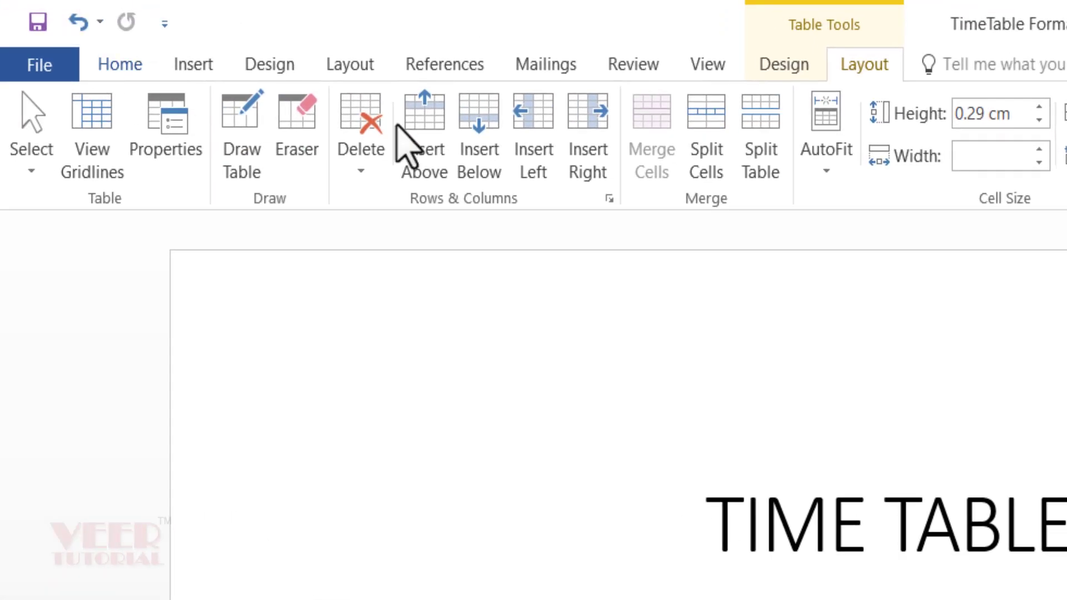
pyautogui.click(56, 7)
pyautogui.click(519, 98)
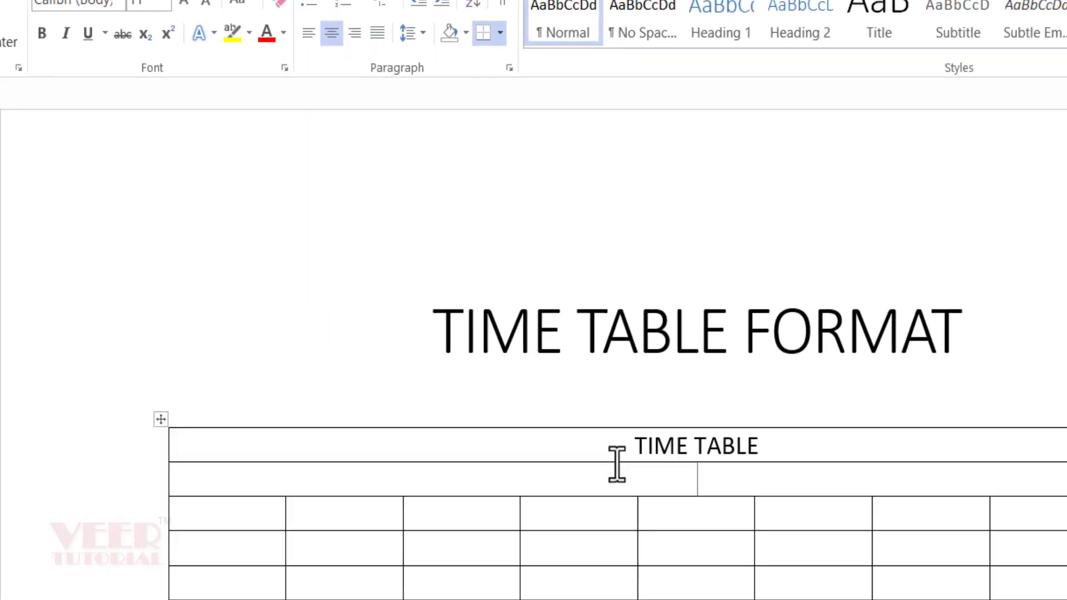
pyautogui.write('C')
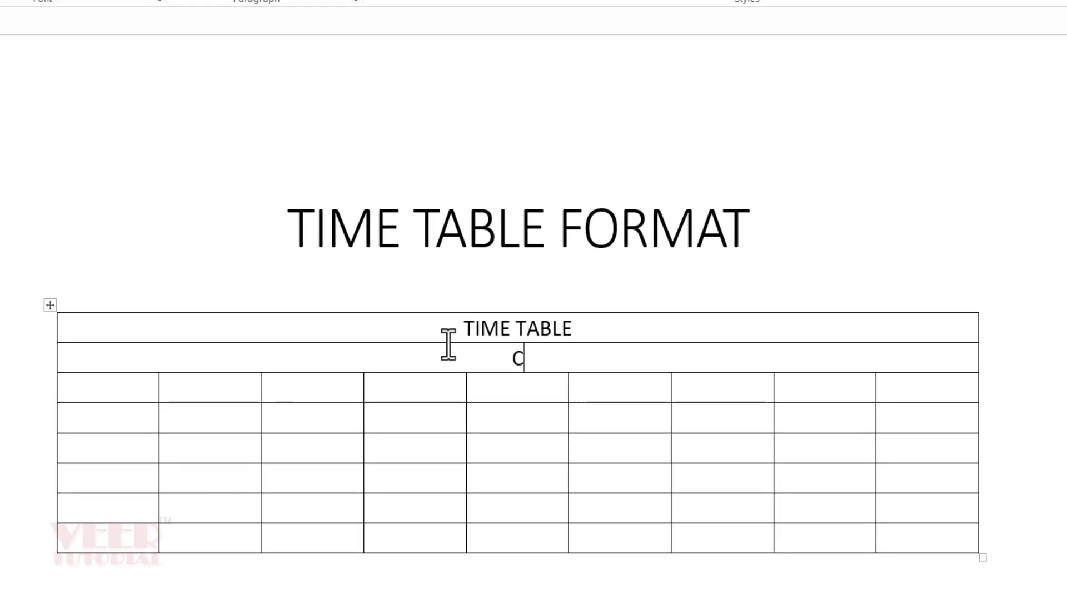
pyautogui.write('LASS ROUTI')
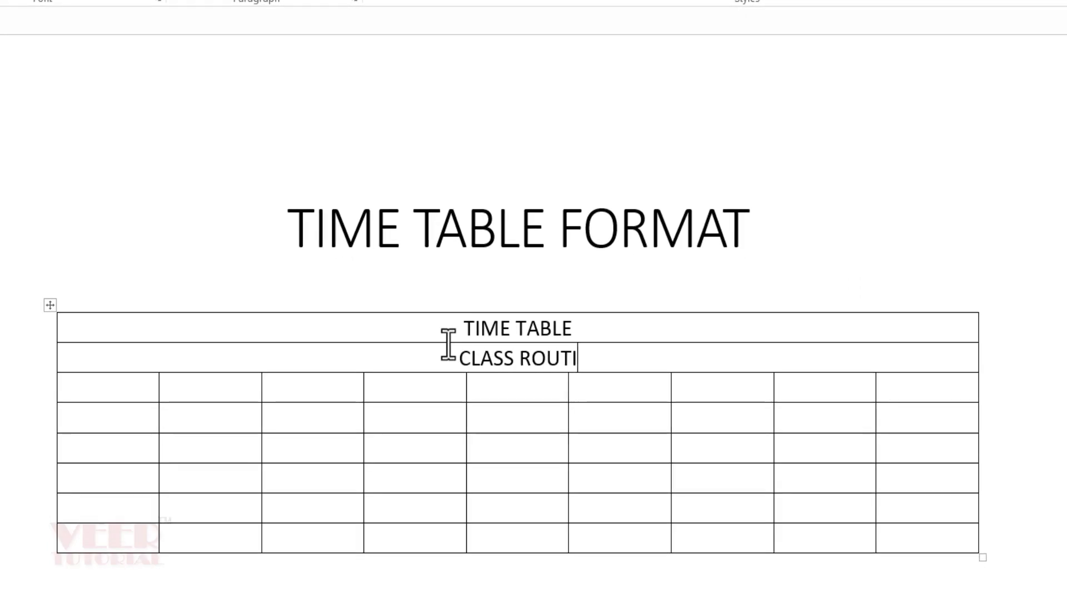
pyautogui.write('NE FOR VIII')
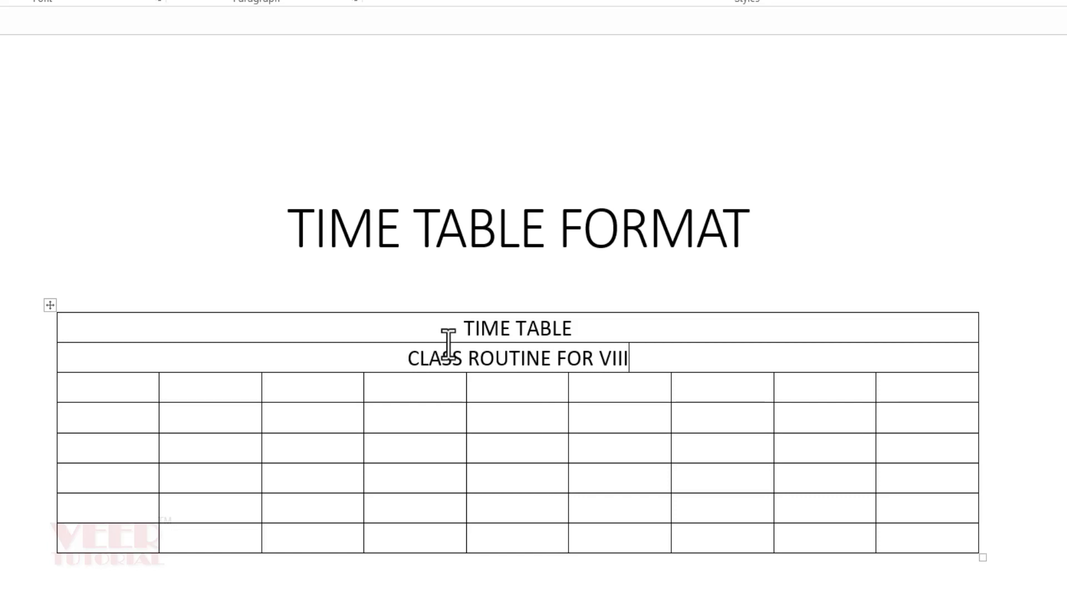
pyautogui.write('B')
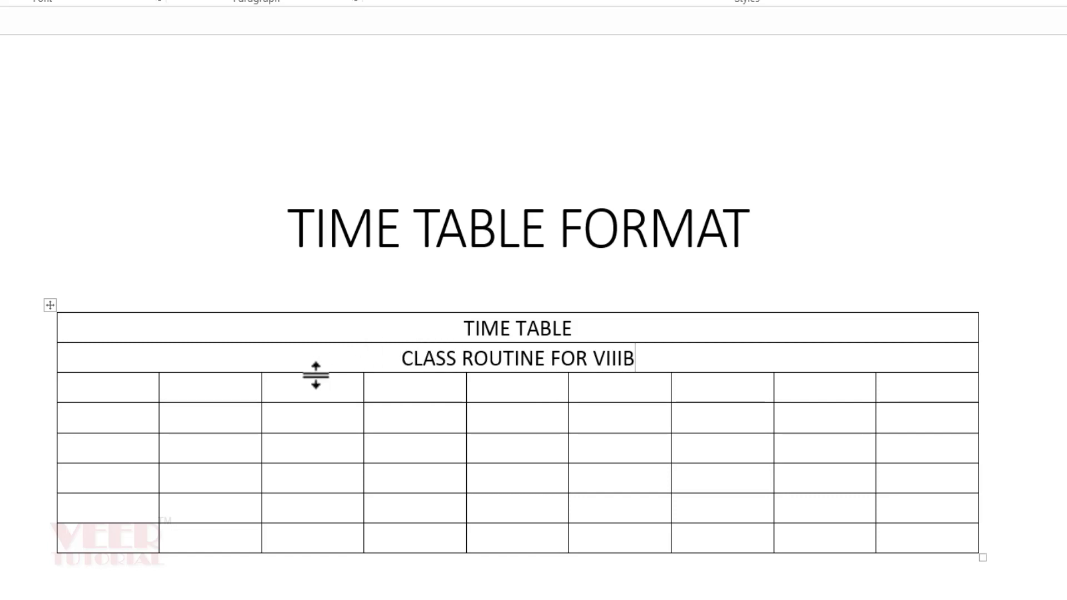
# Fill the first five cells of the third row with DAYS, 1st, 2nd, 3rd and 4th
pyautogui.click(115, 389)
pyautogui.write('D')
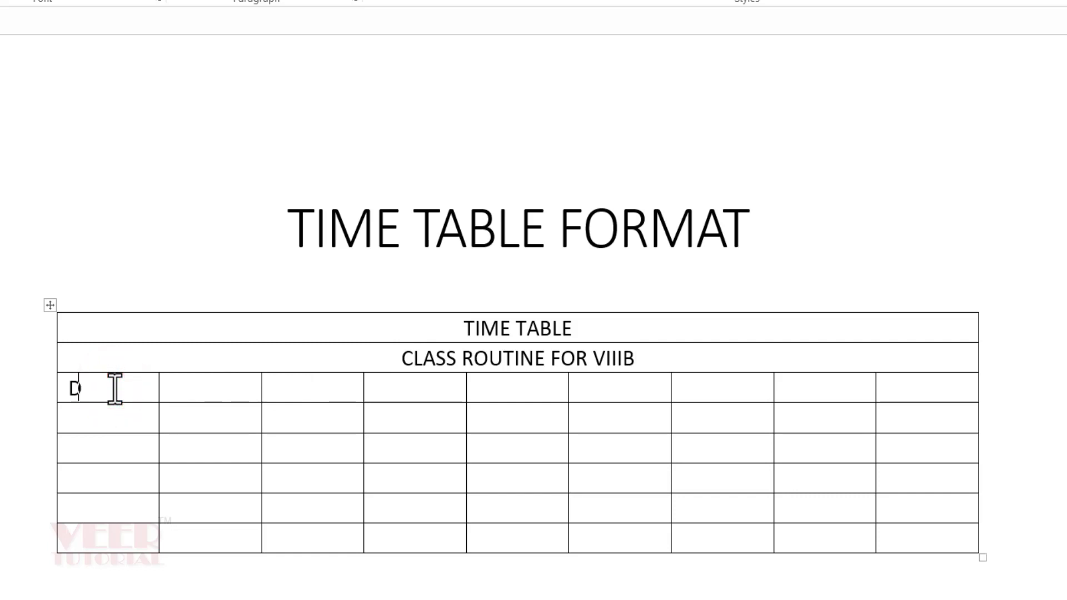
pyautogui.write('AYS')
pyautogui.press('Tab')
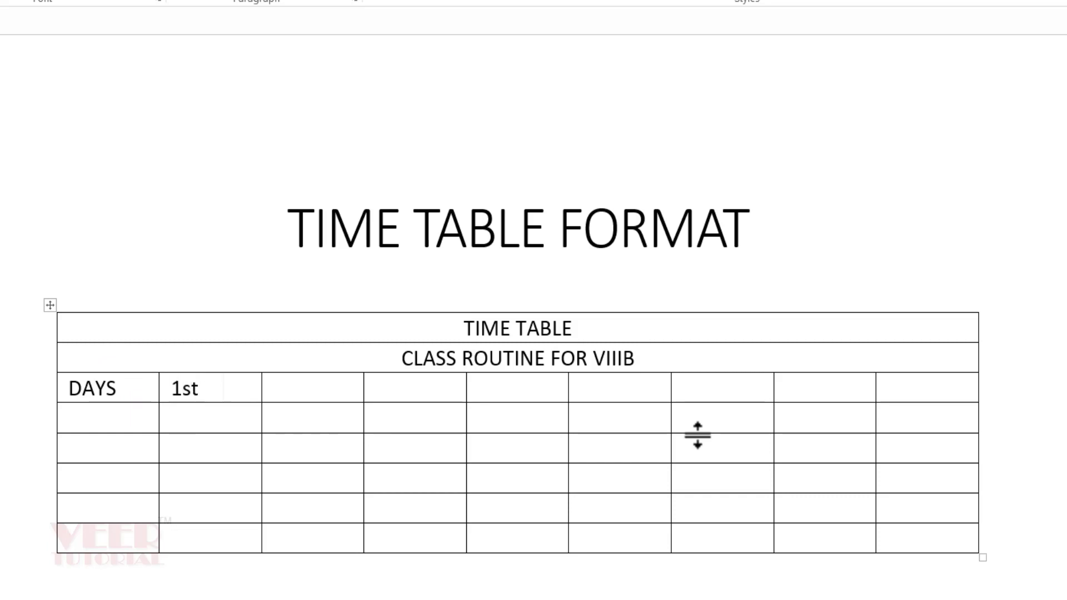
pyautogui.press('Tab')
pyautogui.write('2nd')
pyautogui.press('Tab')
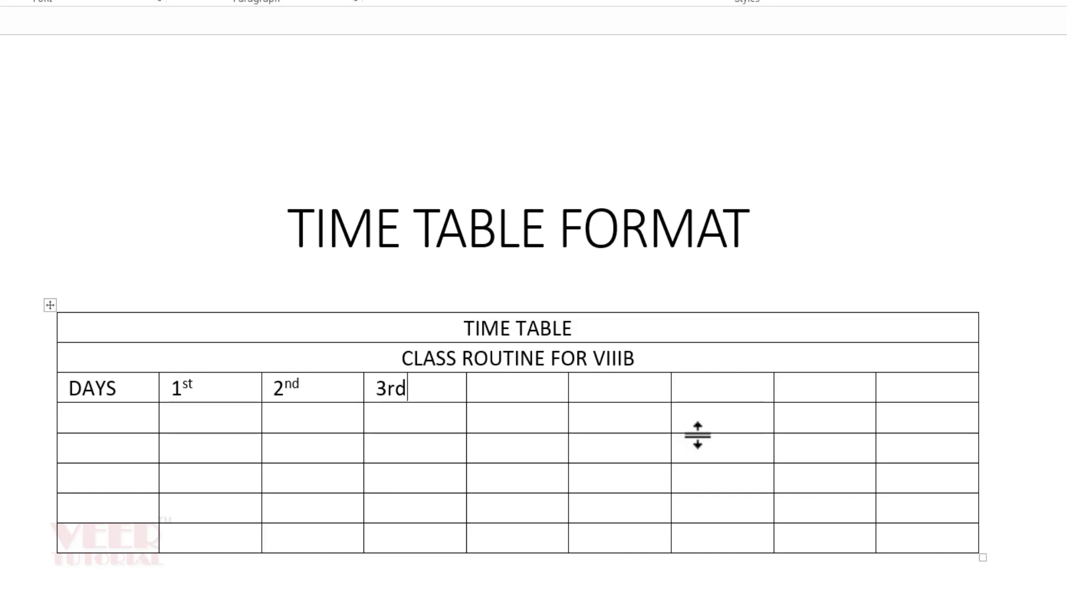
pyautogui.write('3rd')
pyautogui.press('Tab')
pyautogui.write('4th')
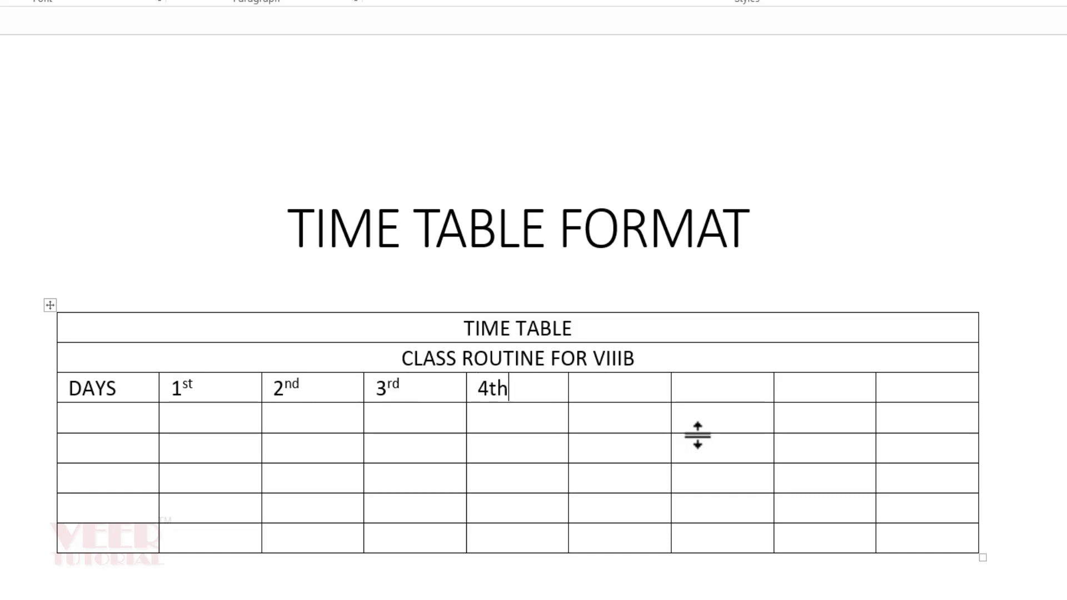
# Leave the cell after 4th empty and enter 5th, 6th and 7th in the last three header cells
pyautogui.press('Tab')
pyautogui.write('5th')
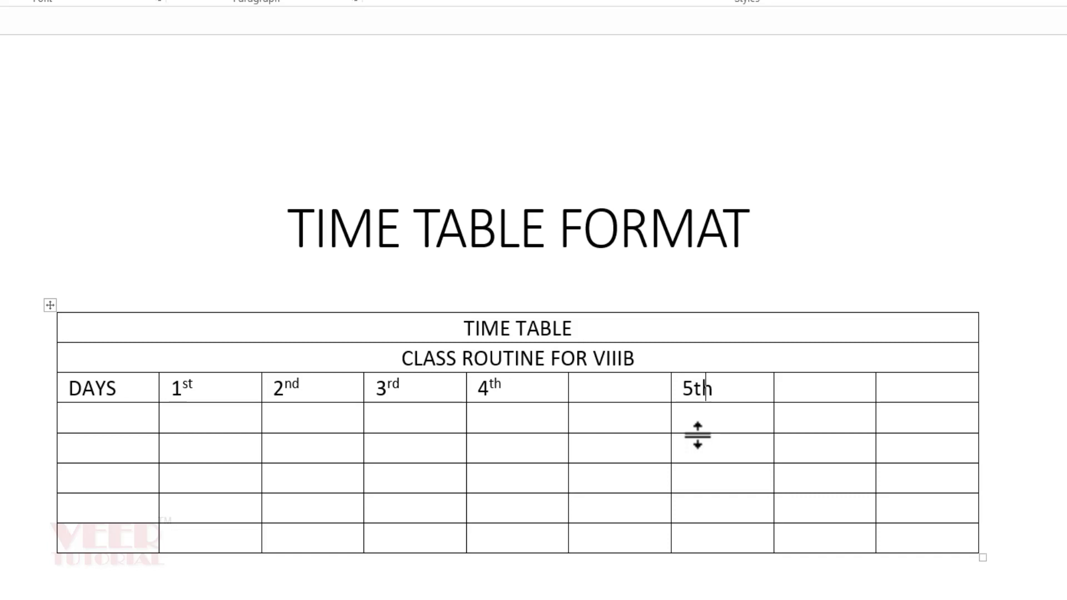
pyautogui.press('Tab')
pyautogui.write('6th')
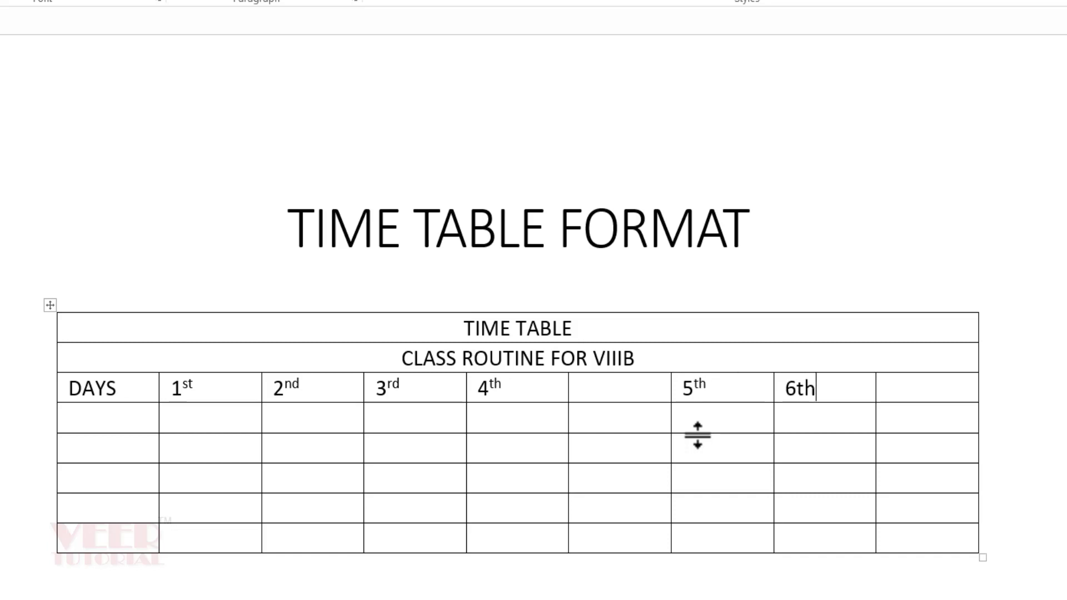
pyautogui.press('Tab')
pyautogui.write('7th')
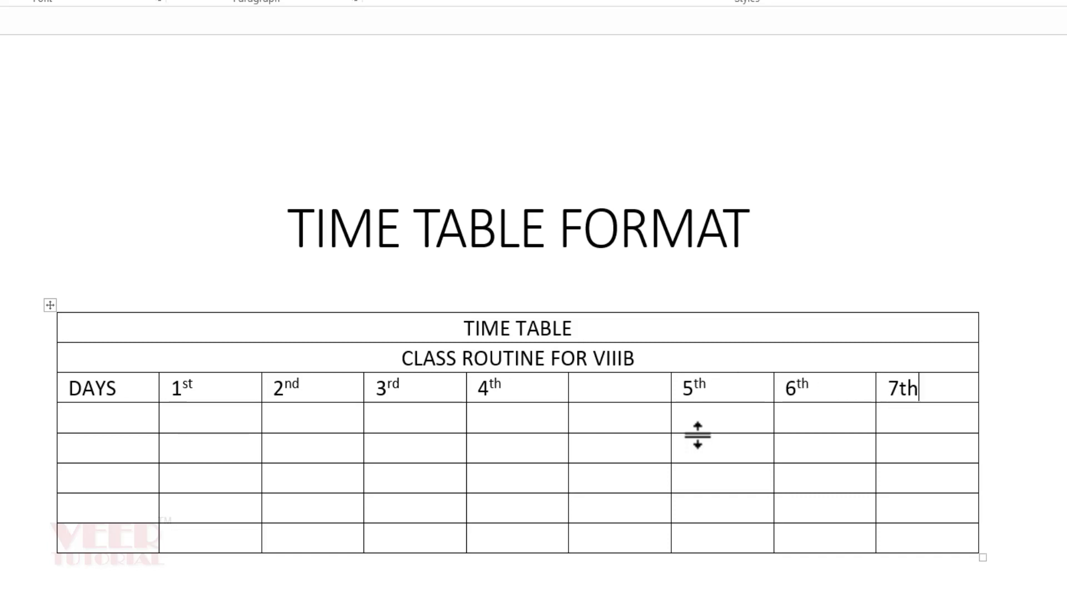
# List Monday, Tuesday, Wednesday, Thursday and Friday down the DAYS column
pyautogui.press('Tab')
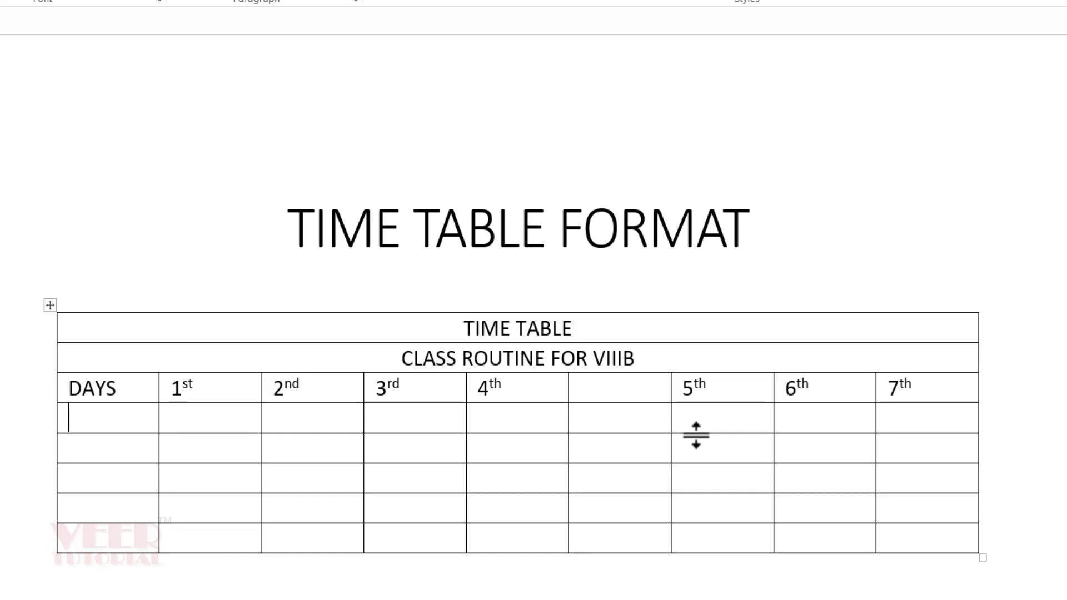
pyautogui.write('Monday')
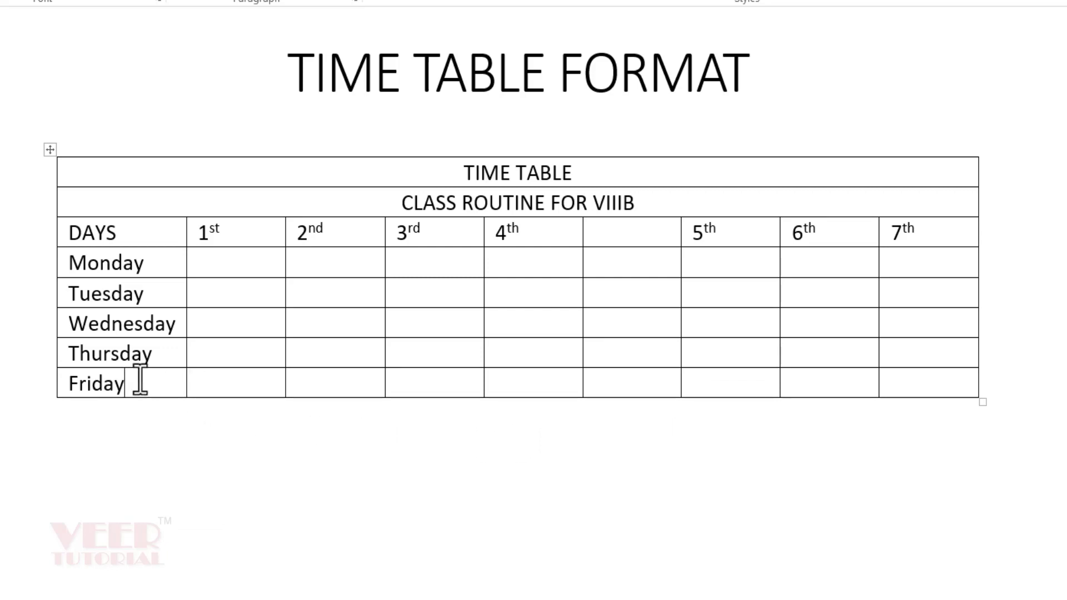
# Insert a new row below the Friday row and place the cursor in its first cell
pyautogui.click(238, 382)
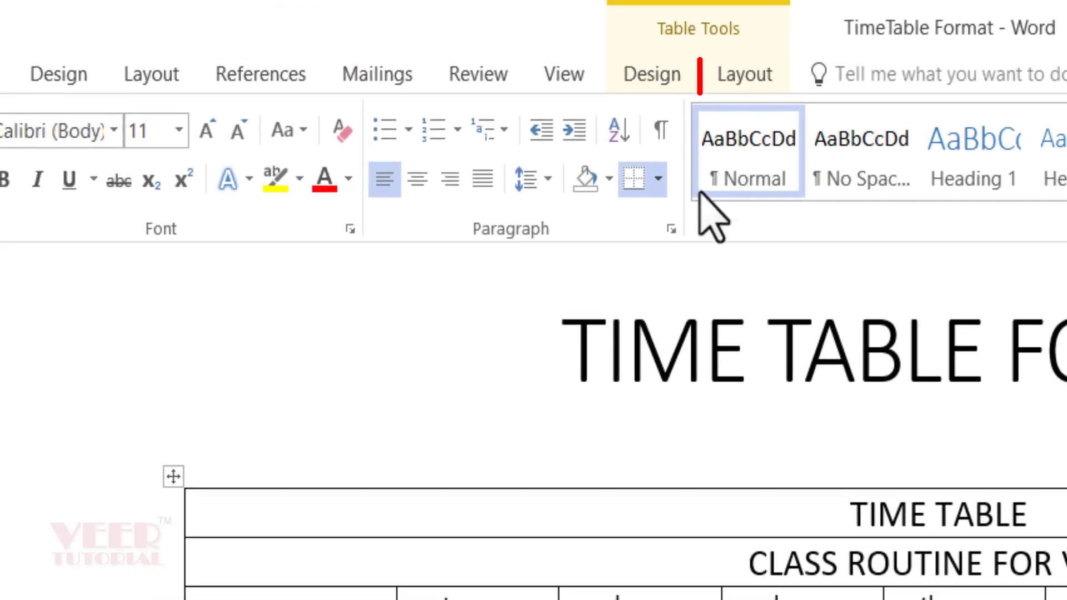
pyautogui.click(745, 68)
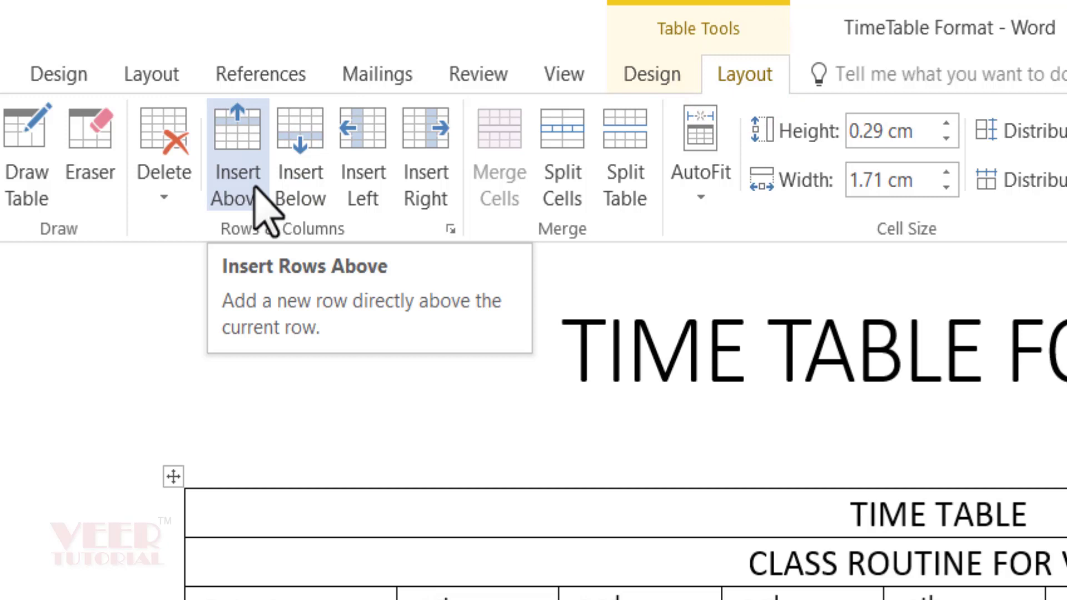
pyautogui.click(304, 161)
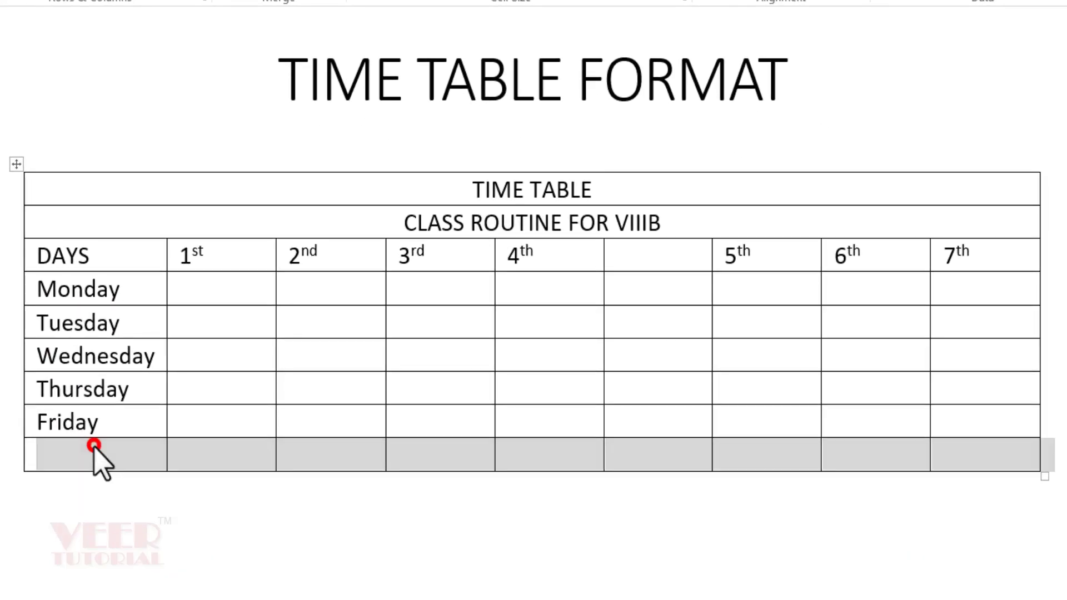
pyautogui.click(94, 444)
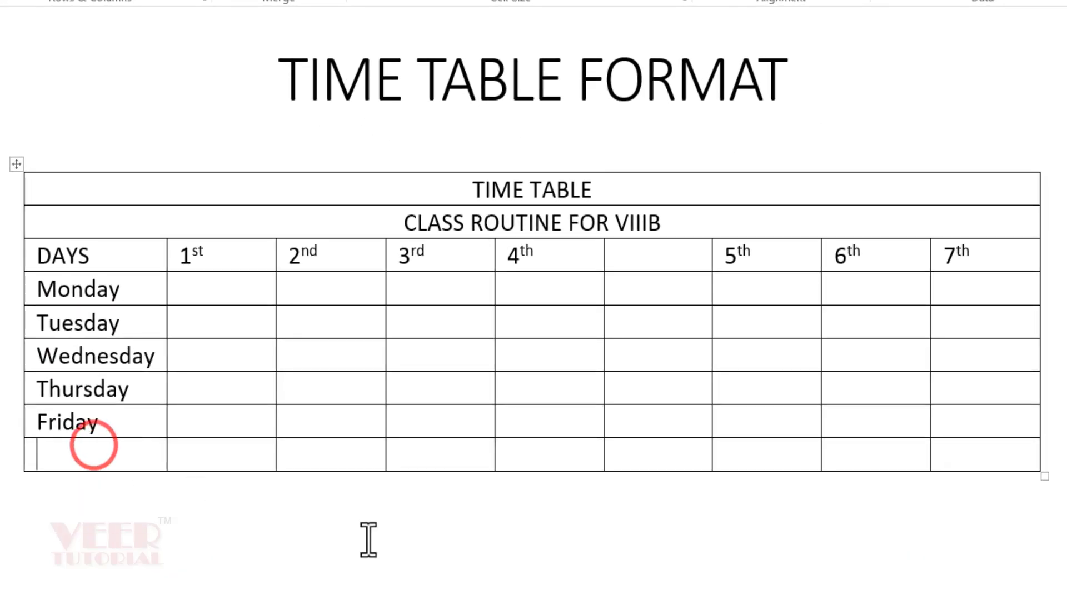
# Enter Saturday in the last cell of the DAYS column and center the period headings from 1st to 7th
pyautogui.write('Sa')
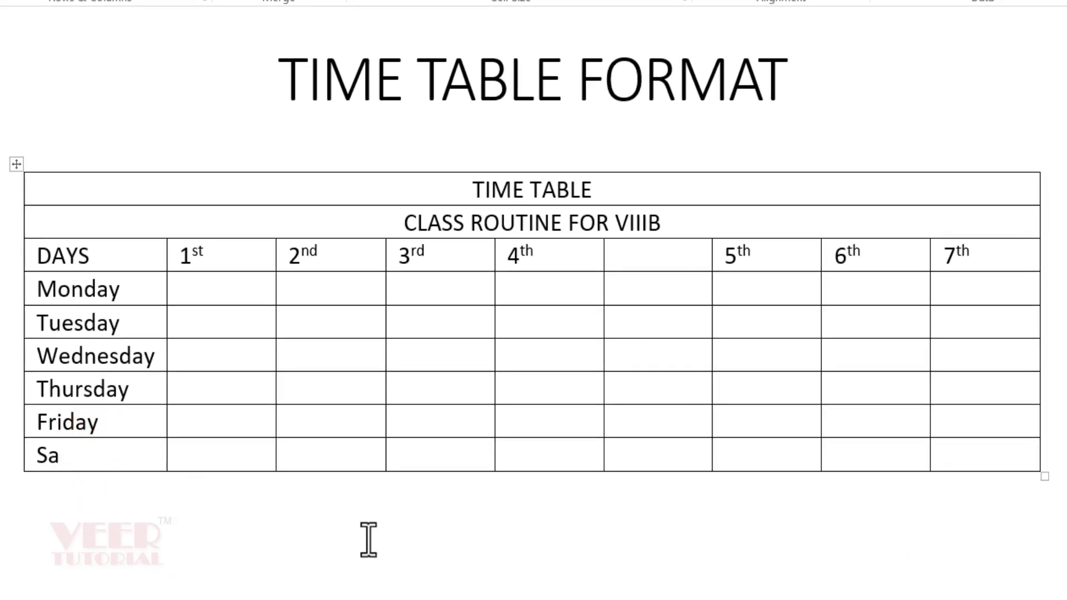
pyautogui.write('turday')
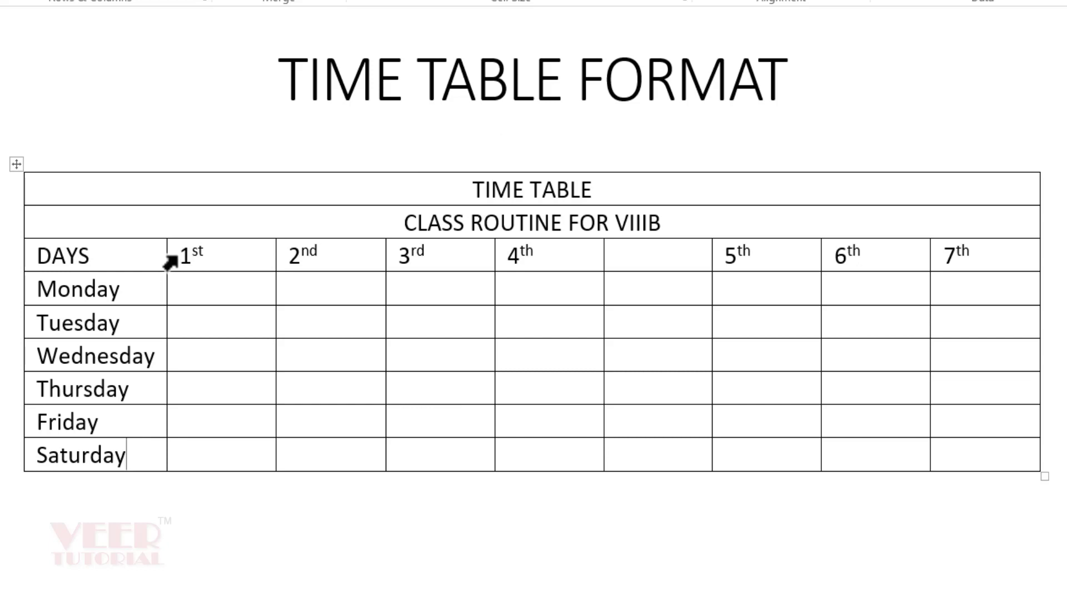
pyautogui.moveTo(173, 260); pyautogui.dragTo(974, 269)
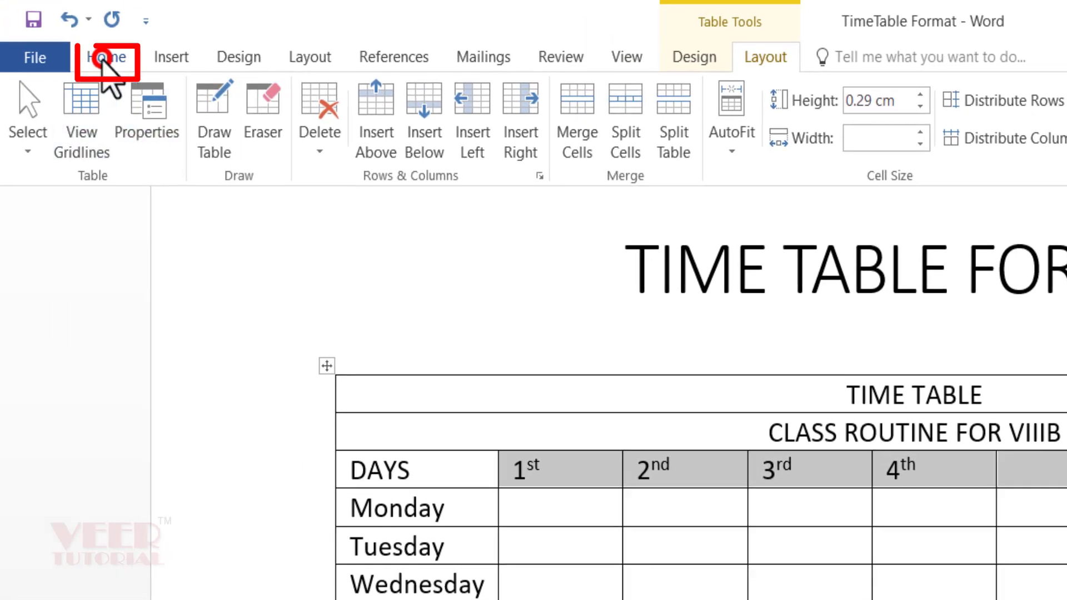
pyautogui.click(102, 58)
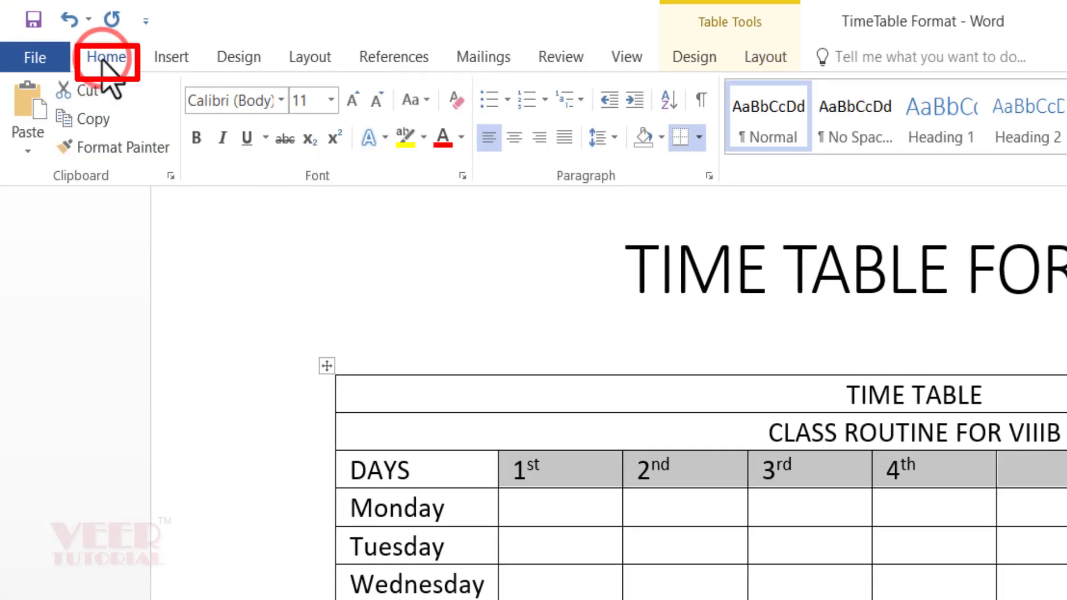
pyautogui.click(516, 138)
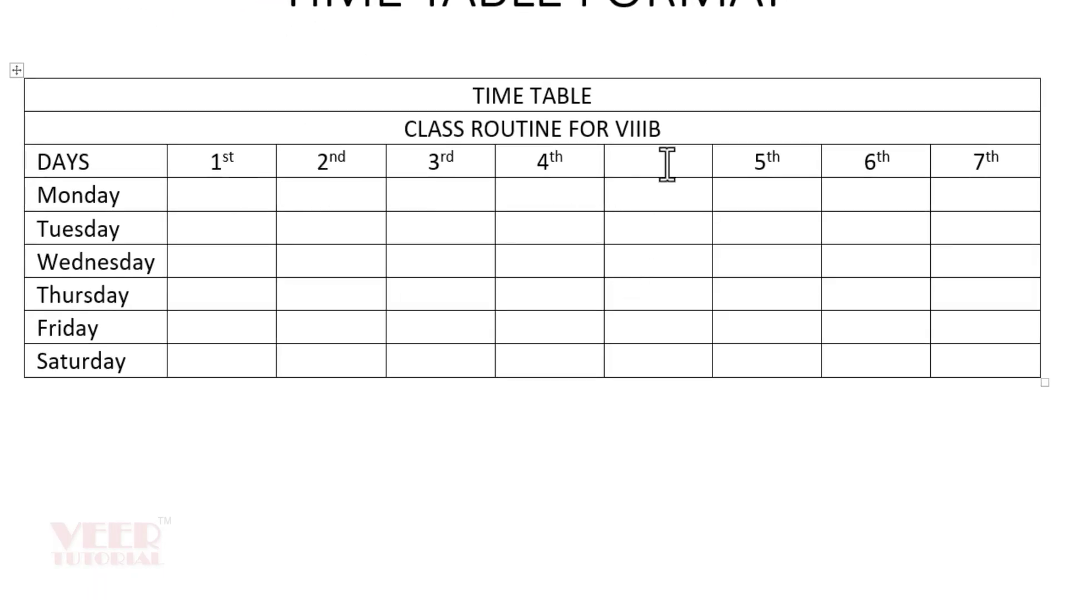
# Merge the empty cells between 4th and 5th, from the header row down to Saturday, and enter BREAK in the merged cell
pyautogui.moveTo(667, 163); pyautogui.dragTo(674, 357)
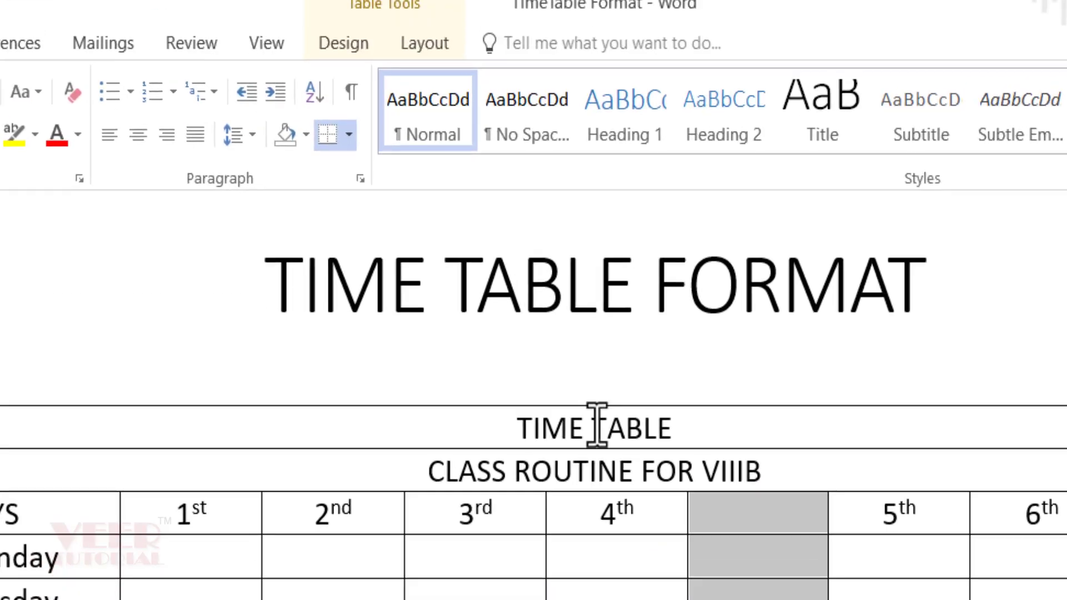
pyautogui.click(411, 32)
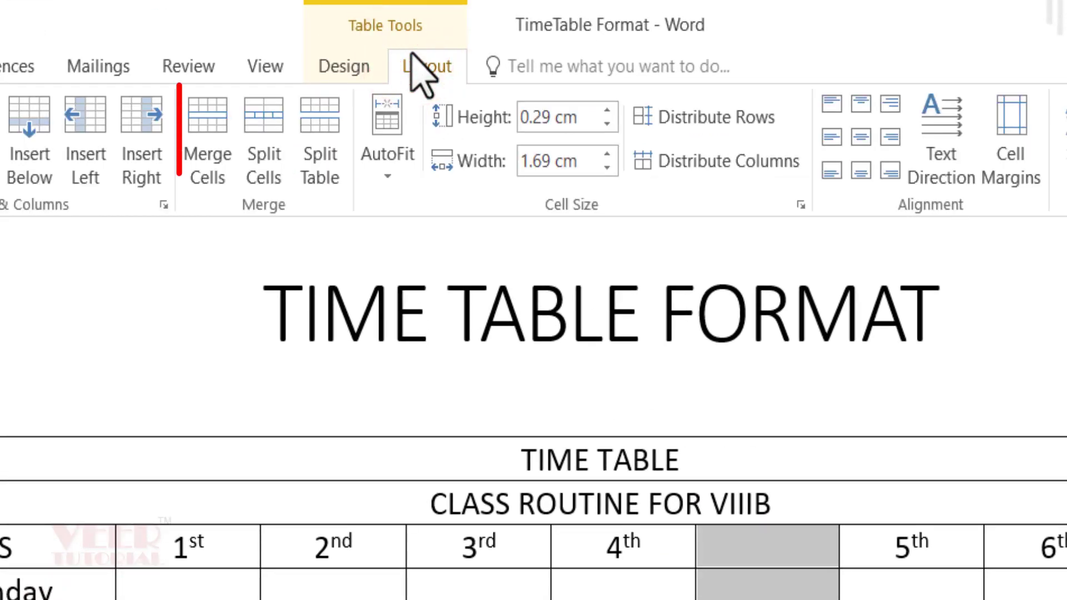
pyautogui.click(213, 167)
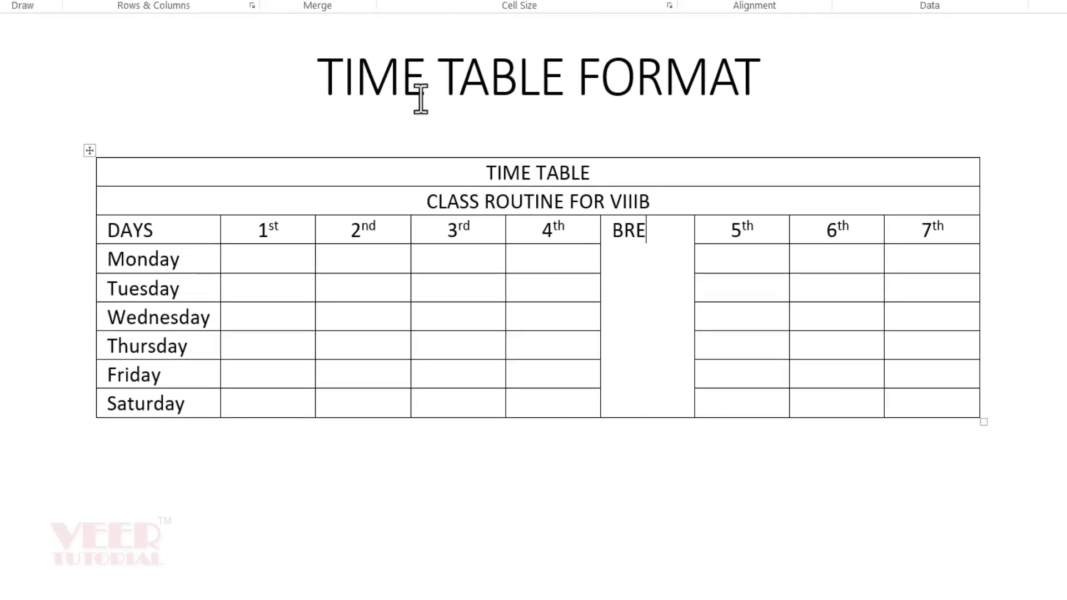
pyautogui.write('K')
pyautogui.click(645, 383)
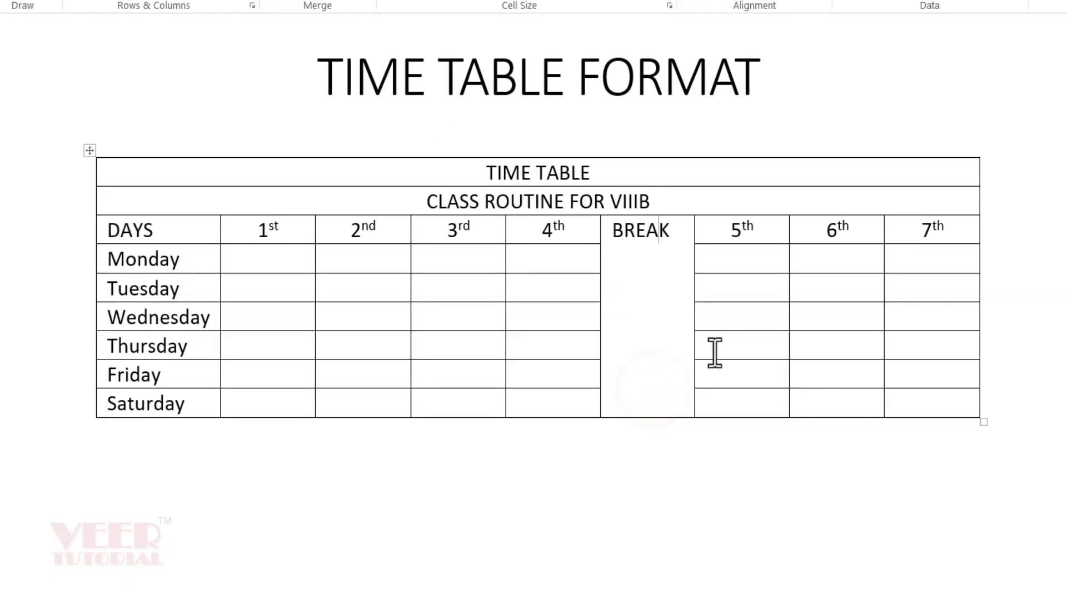
pyautogui.click(743, 286)
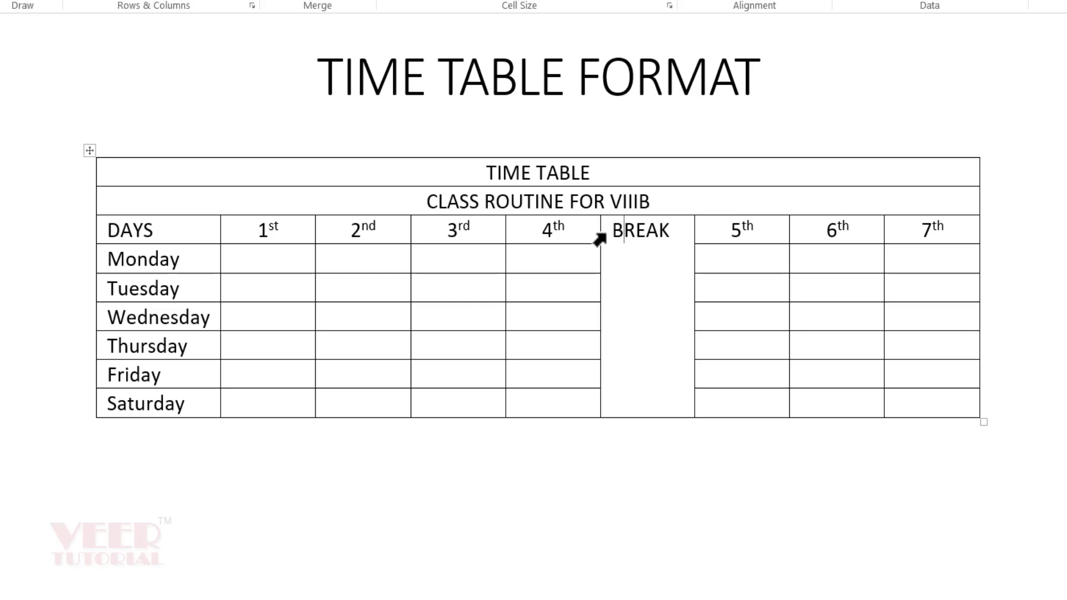
# Center BREAK horizontally and vertically in its merged cell and rotate its text direction to read from bottom to top
pyautogui.click(604, 235)
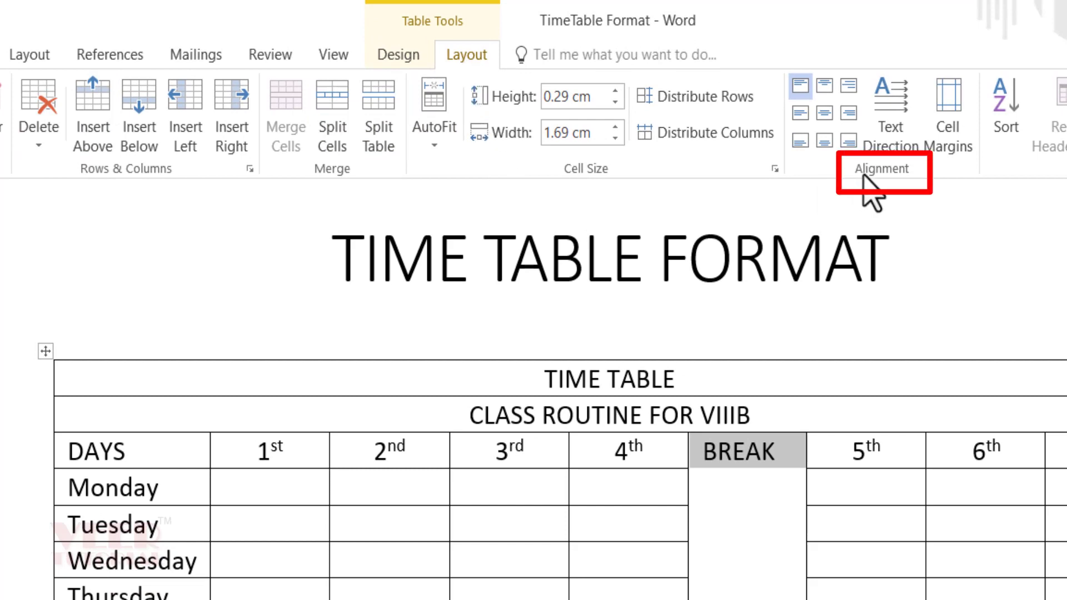
pyautogui.click(827, 116)
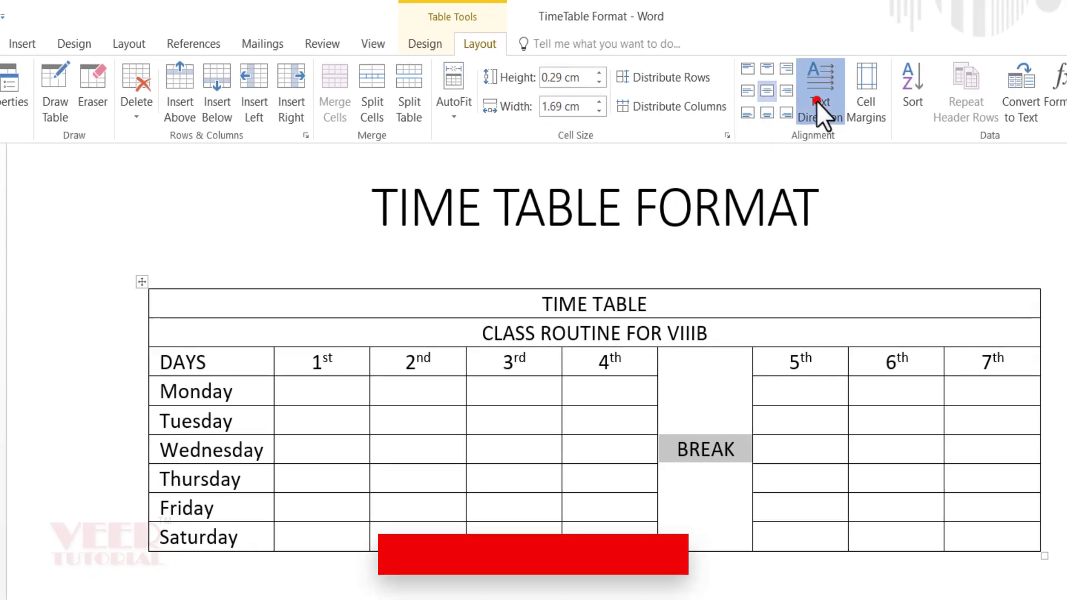
pyautogui.click(816, 102)
pyautogui.click(816, 102)
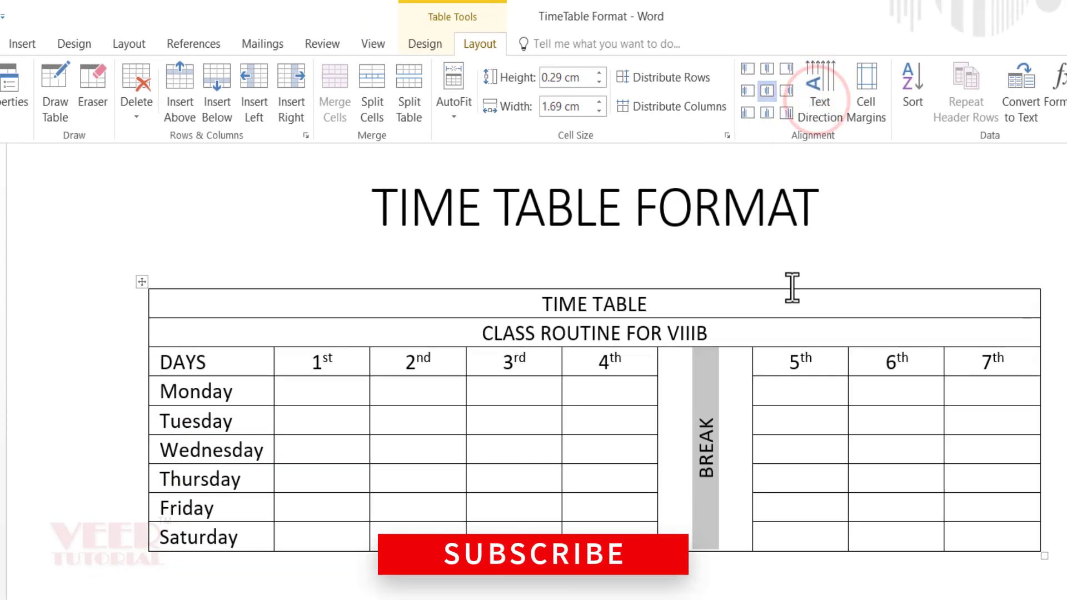
pyautogui.click(731, 448)
pyautogui.click(757, 578)
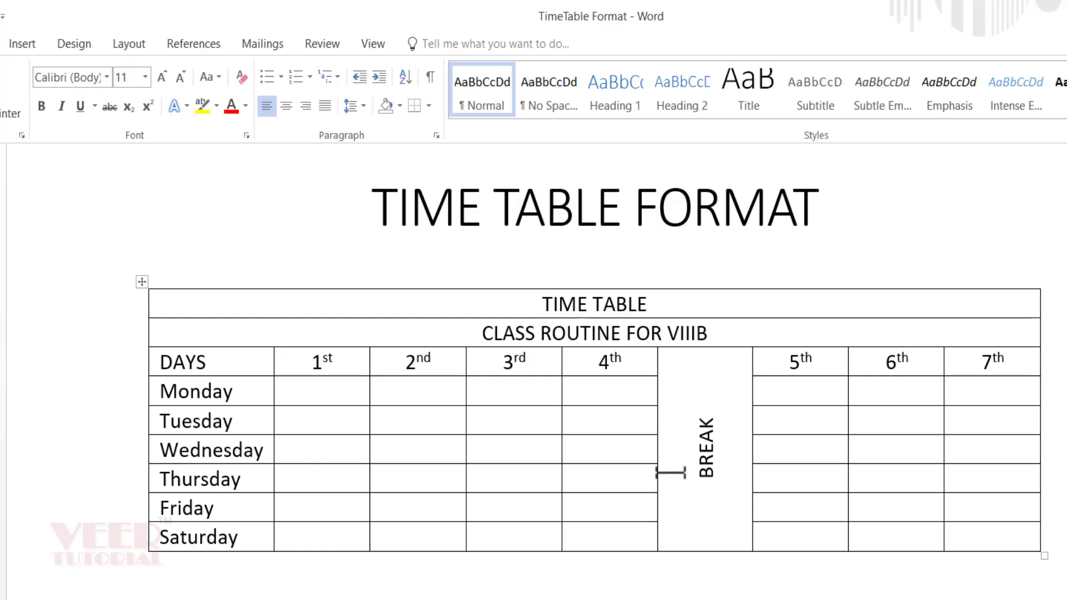
# Increase the font size of the vertical word BREAK to 16
pyautogui.doubleClick(706, 475)
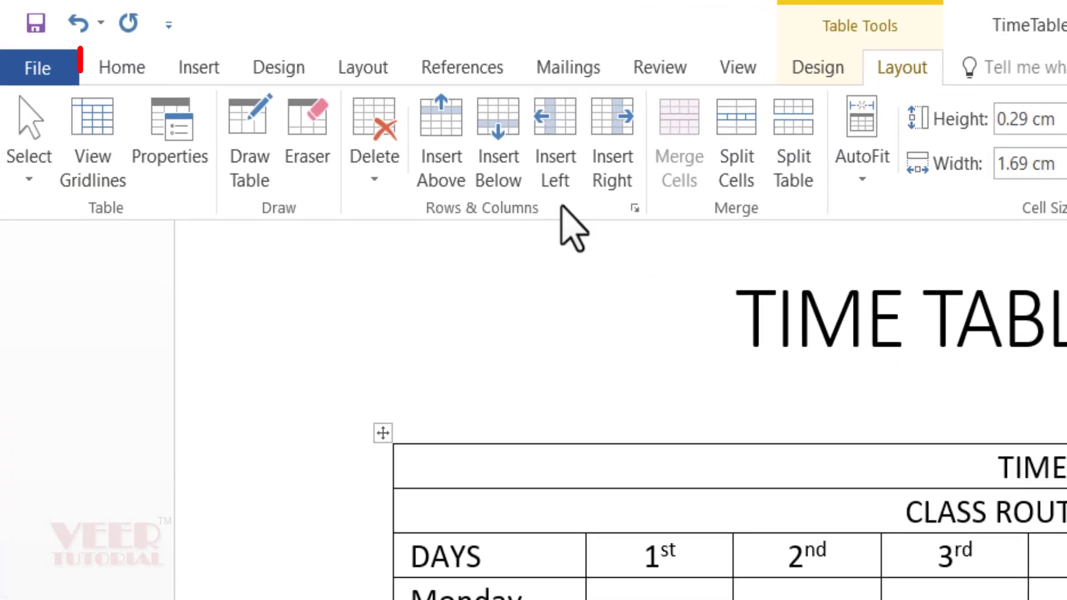
pyautogui.click(141, 61)
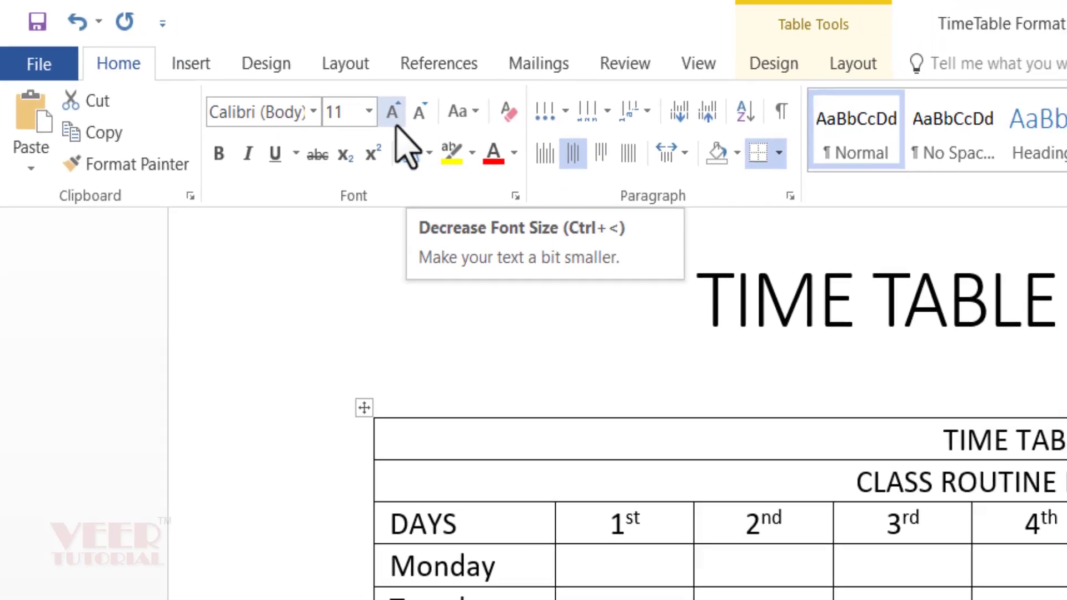
pyautogui.click(393, 114)
pyautogui.click(393, 114)
pyautogui.click(393, 114)
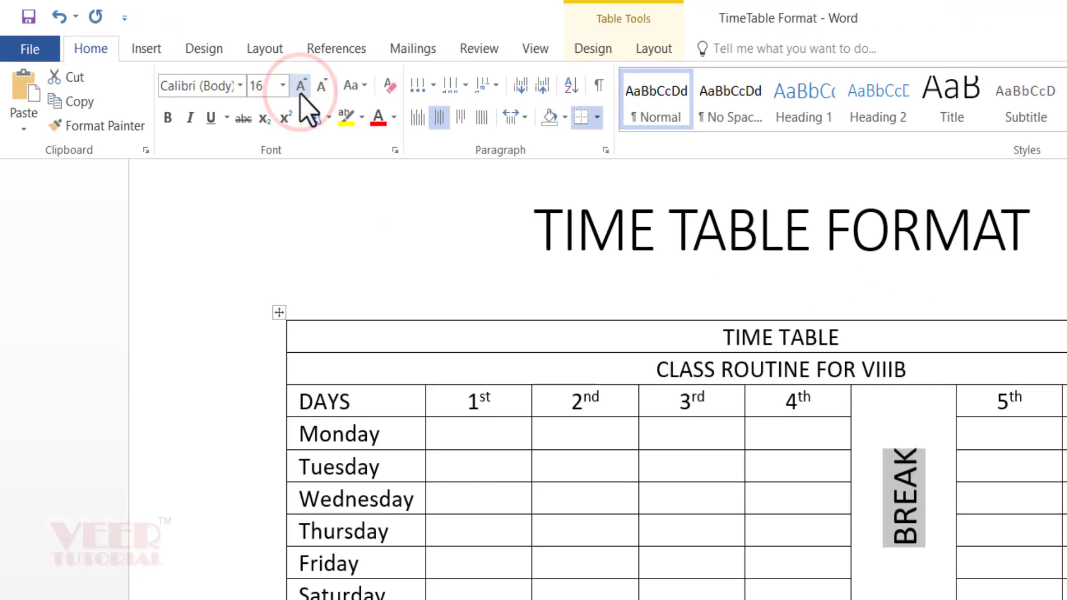